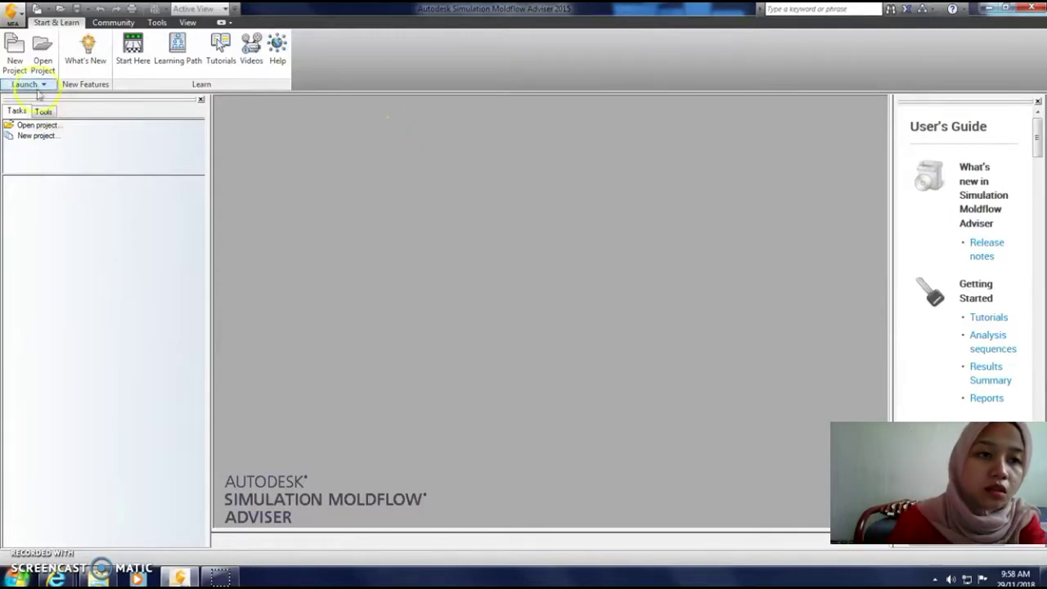
# Step: Try to create a new project named family on the Desktop
pyautogui.click(16, 62)
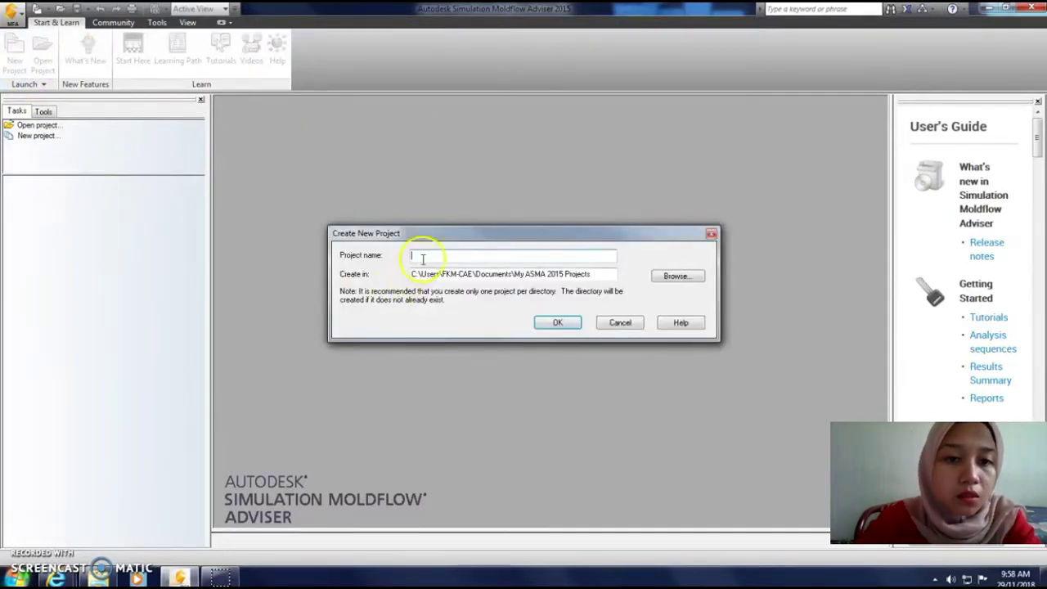
pyautogui.write('famil')
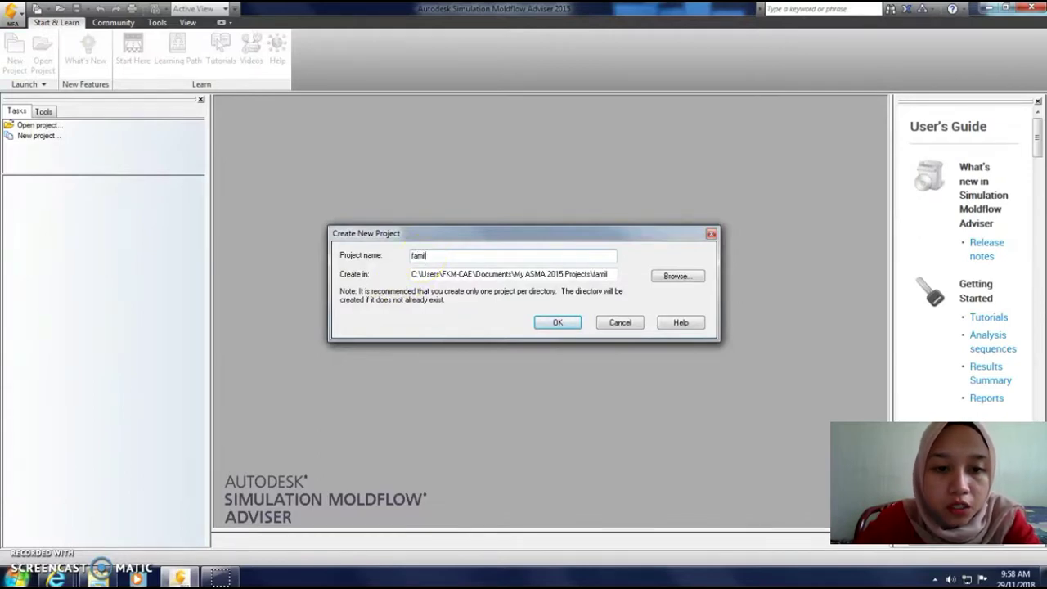
pyautogui.write('y')
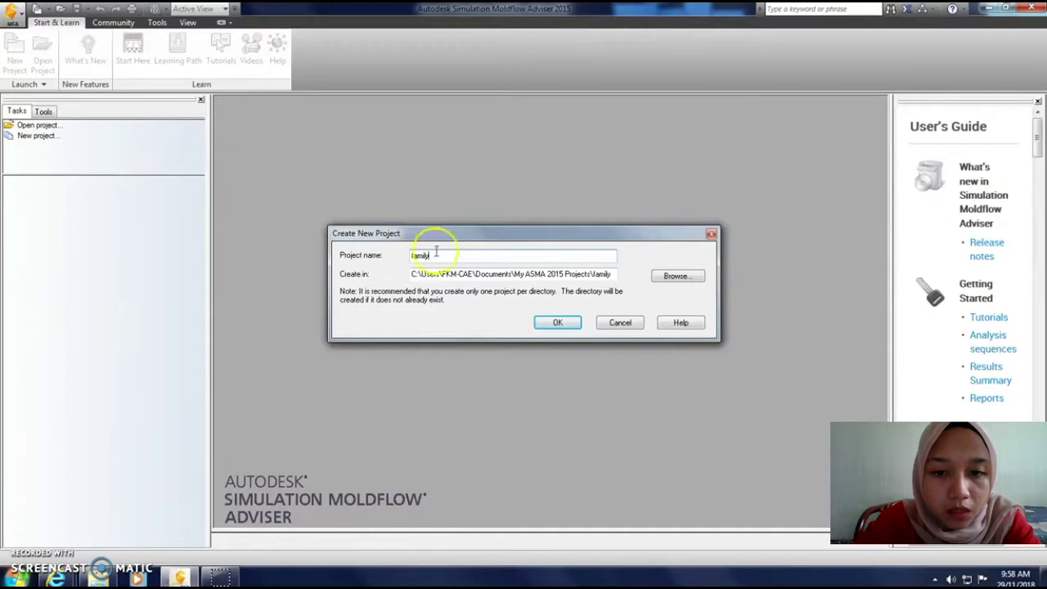
pyautogui.click(681, 277)
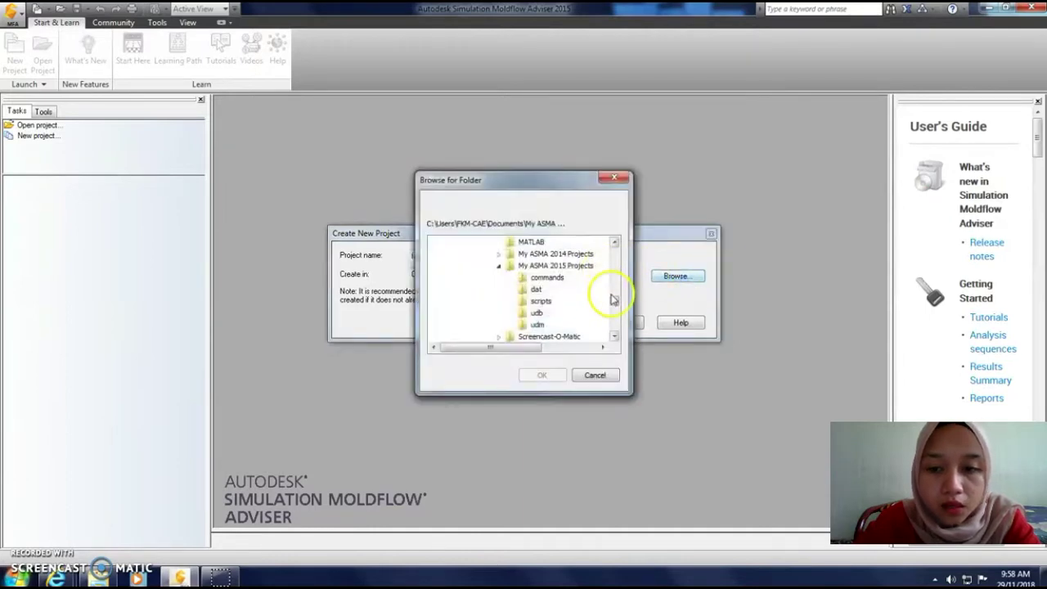
pyautogui.moveTo(614, 299); pyautogui.dragTo(614, 245)
pyautogui.click(457, 243)
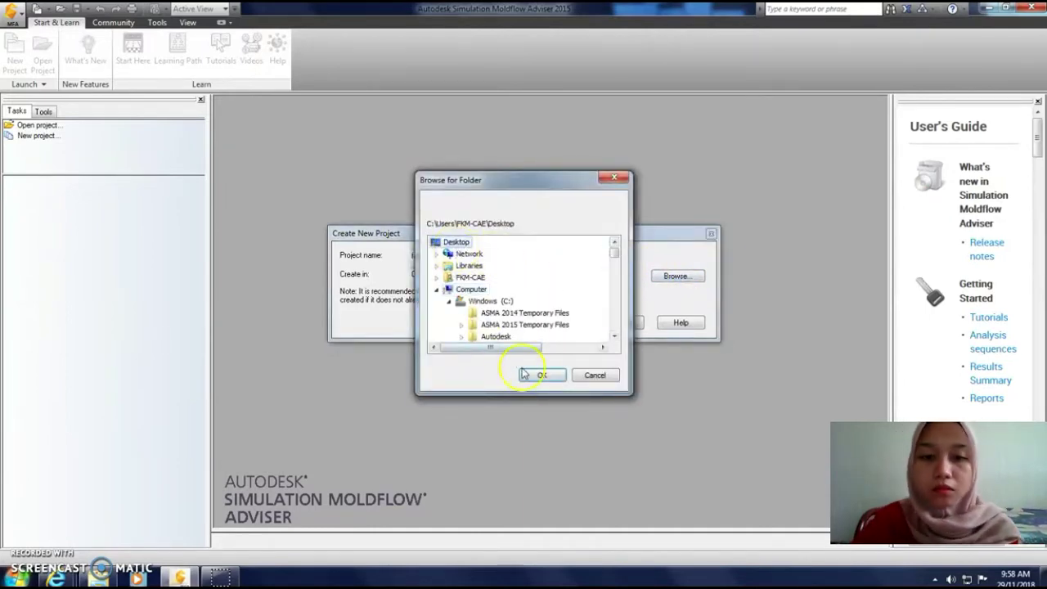
pyautogui.click(540, 374)
pyautogui.click(555, 323)
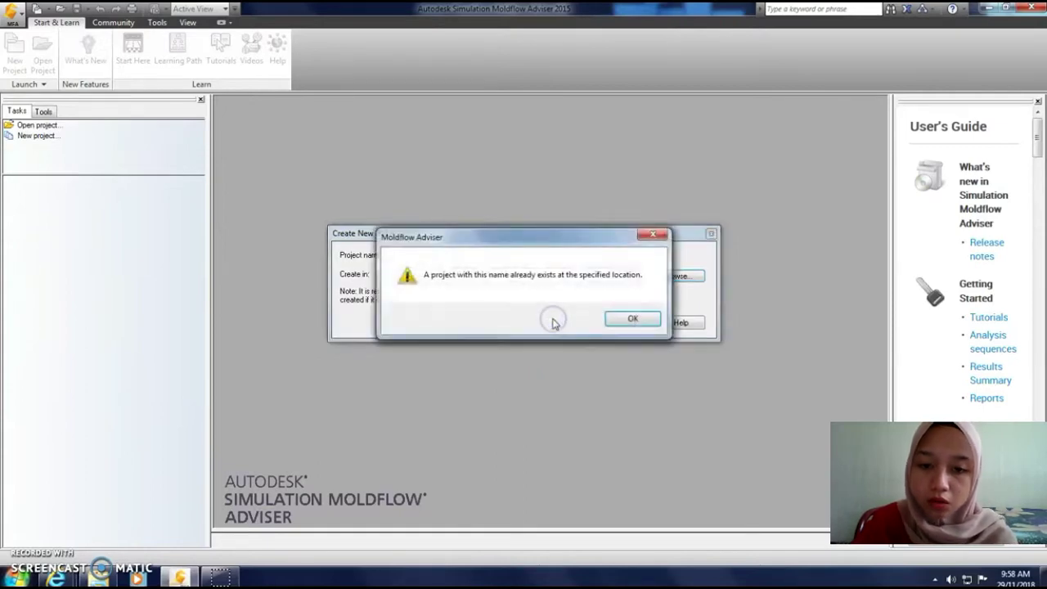
# Step: Change the new project's name to family2 and create it on the Desktop
pyautogui.click(627, 320)
pyautogui.press('End')
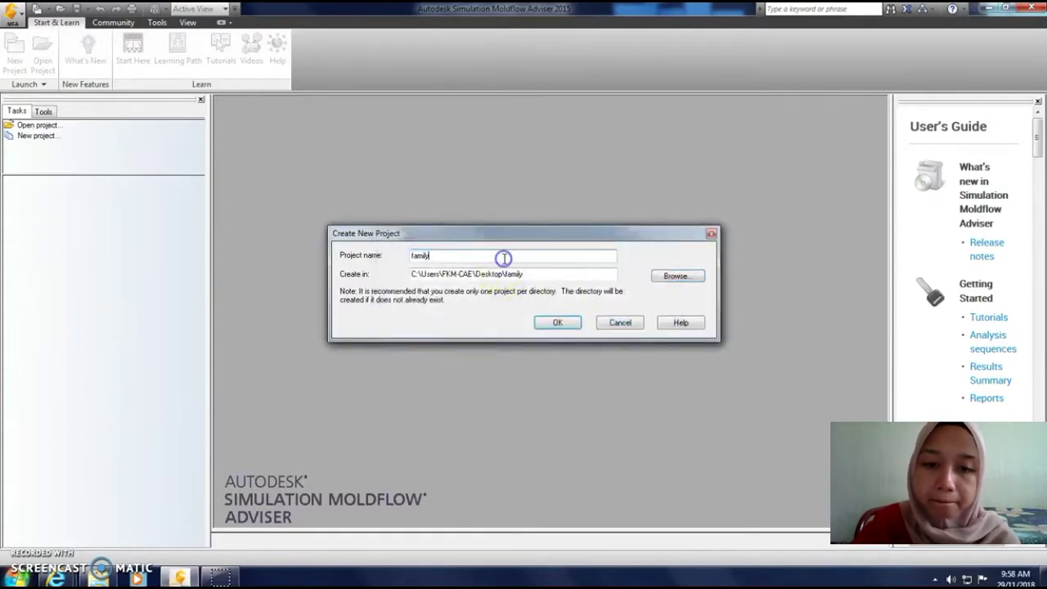
pyautogui.write('2')
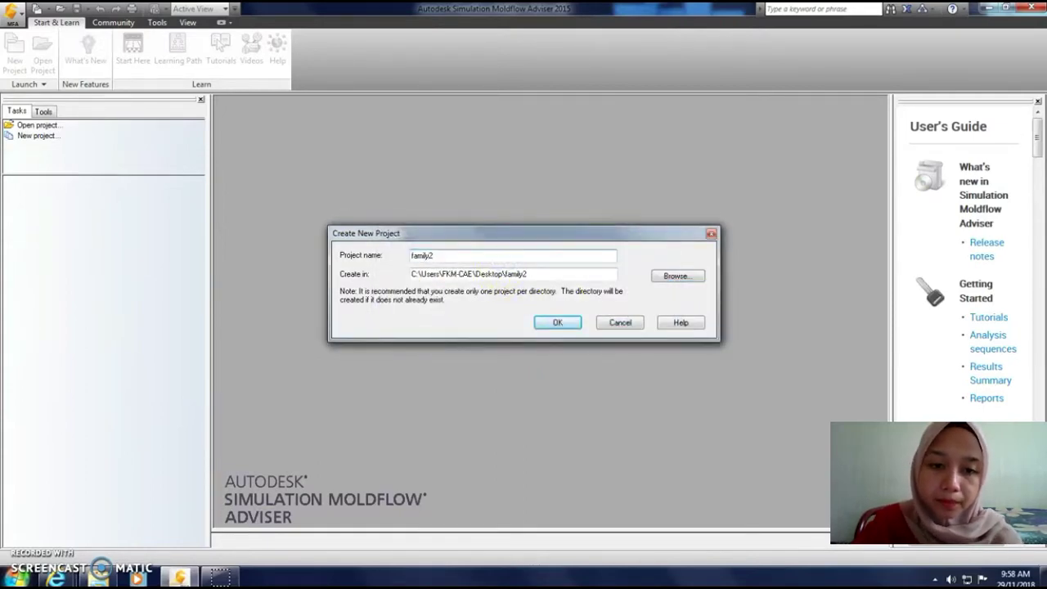
pyautogui.click(548, 322)
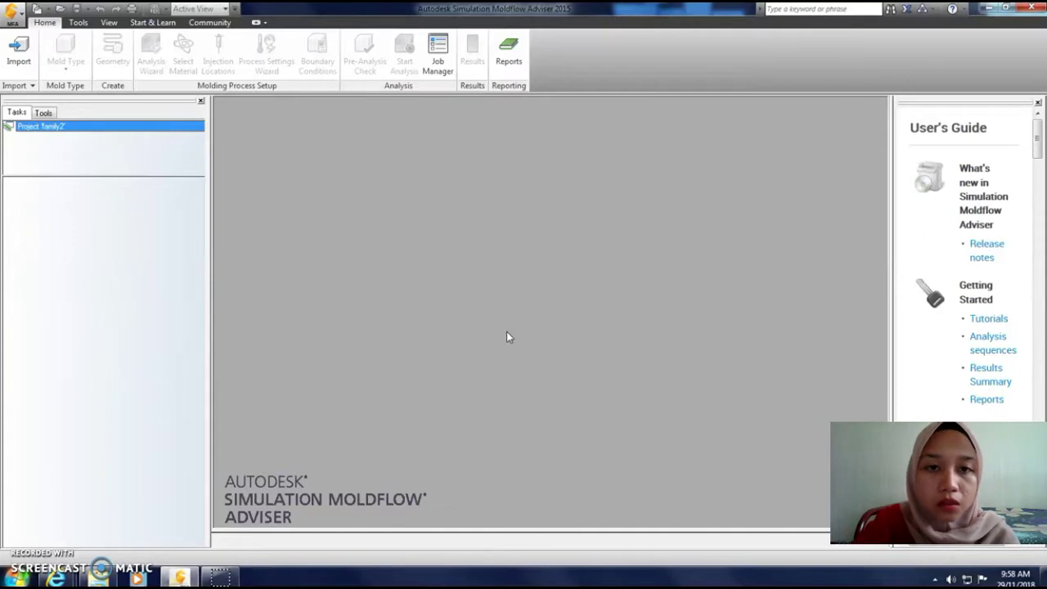
# Step: Import the mouse_family study from the tutorial folder into the project
pyautogui.click(23, 55)
pyautogui.click(642, 197)
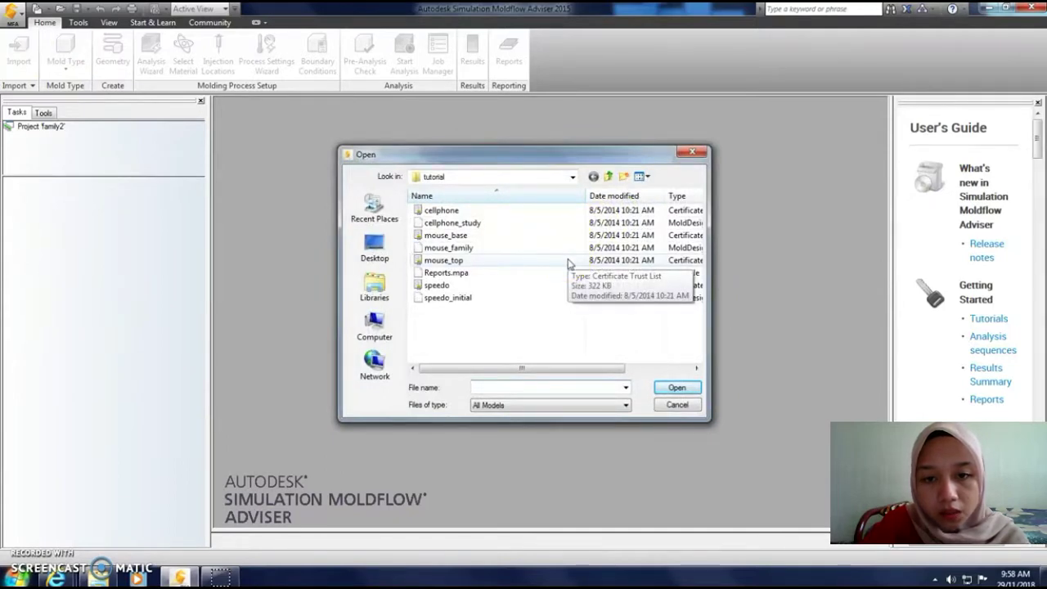
pyautogui.click(480, 249)
pyautogui.click(676, 387)
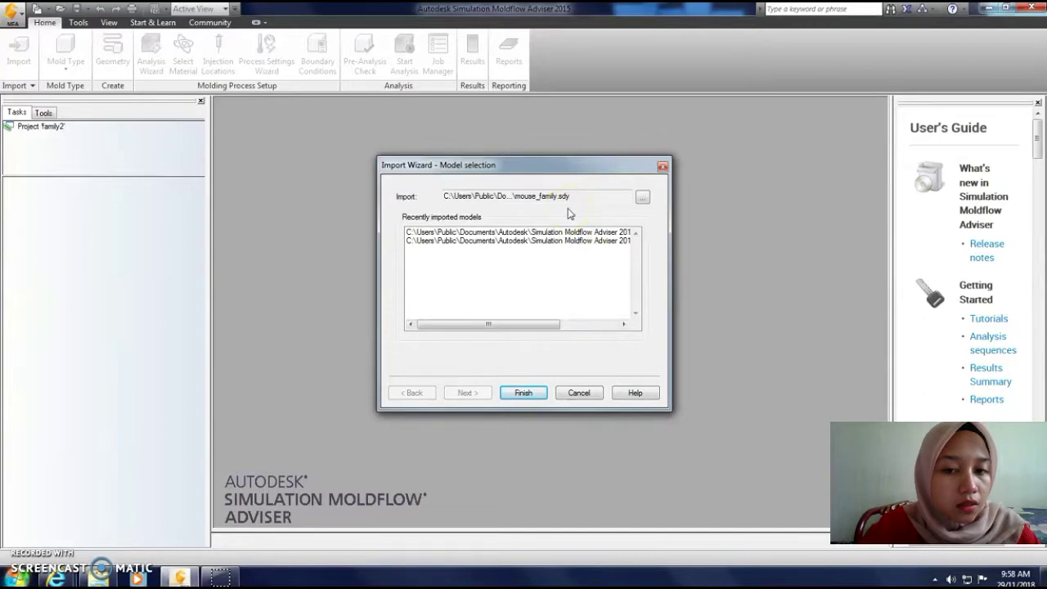
pyautogui.click(529, 391)
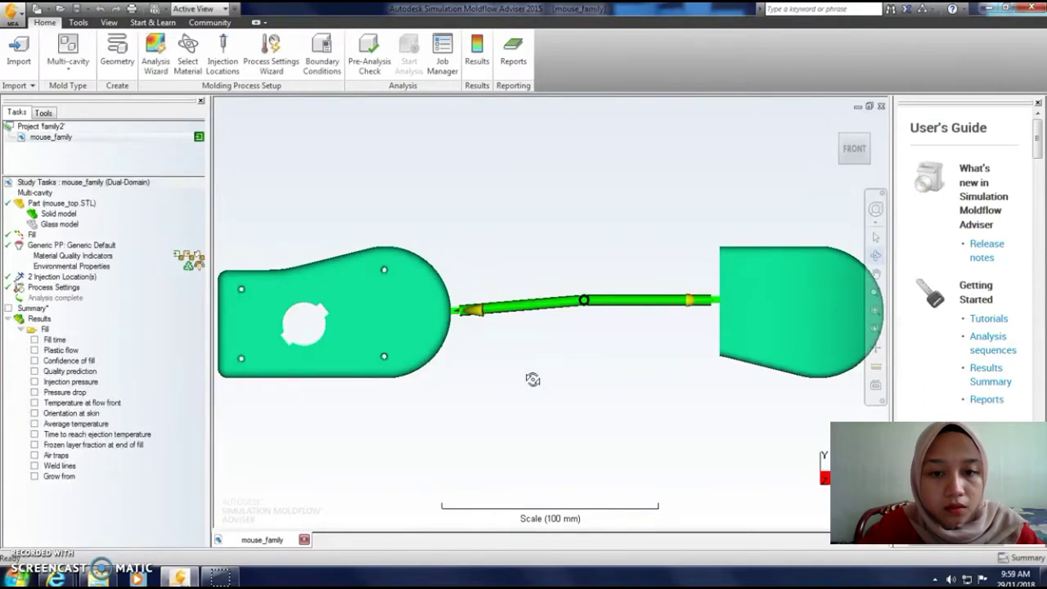
# Step: Duplicate the mouse_family study within the project
pyautogui.scroll(-2, 533, 379)
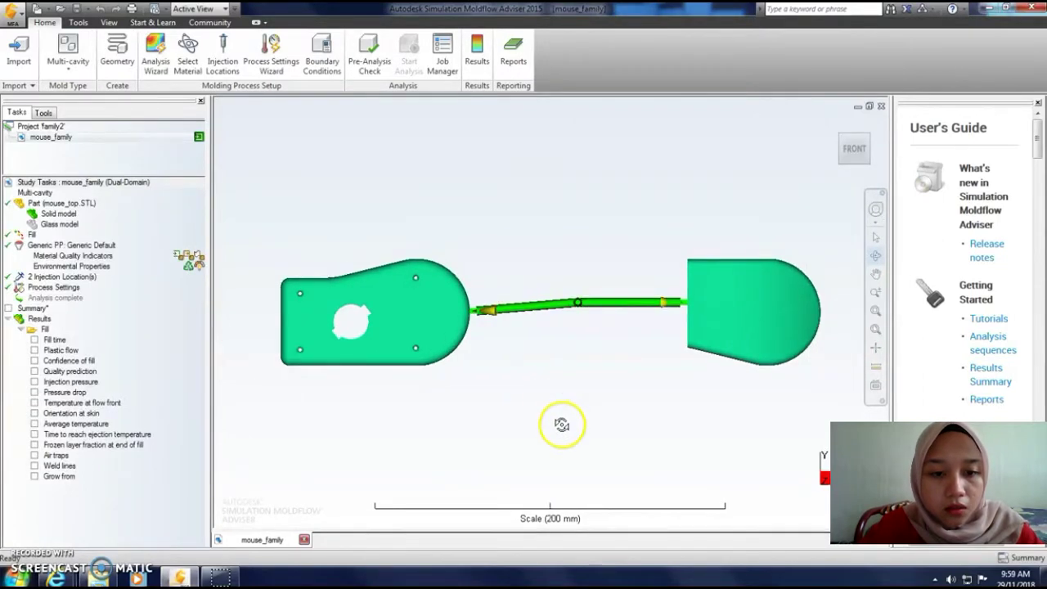
pyautogui.moveTo(564, 423)
pyautogui.mouseDown()
pyautogui.moveTo(571, 357)
pyautogui.moveTo(573, 383)
pyautogui.mouseUp()
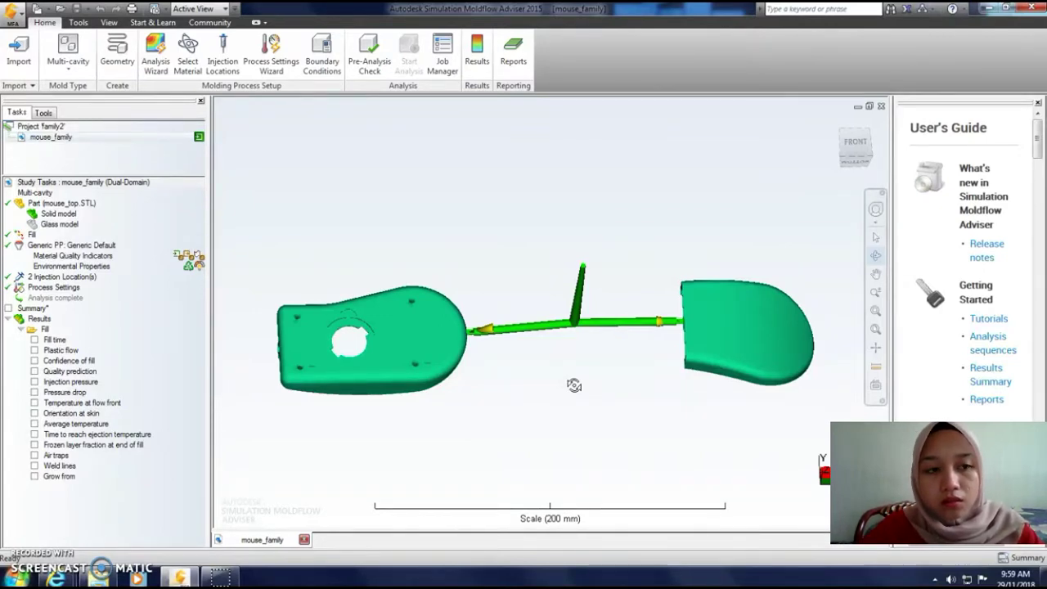
pyautogui.moveTo(574, 386); pyautogui.dragTo(491, 397)
pyautogui.click(43, 118)
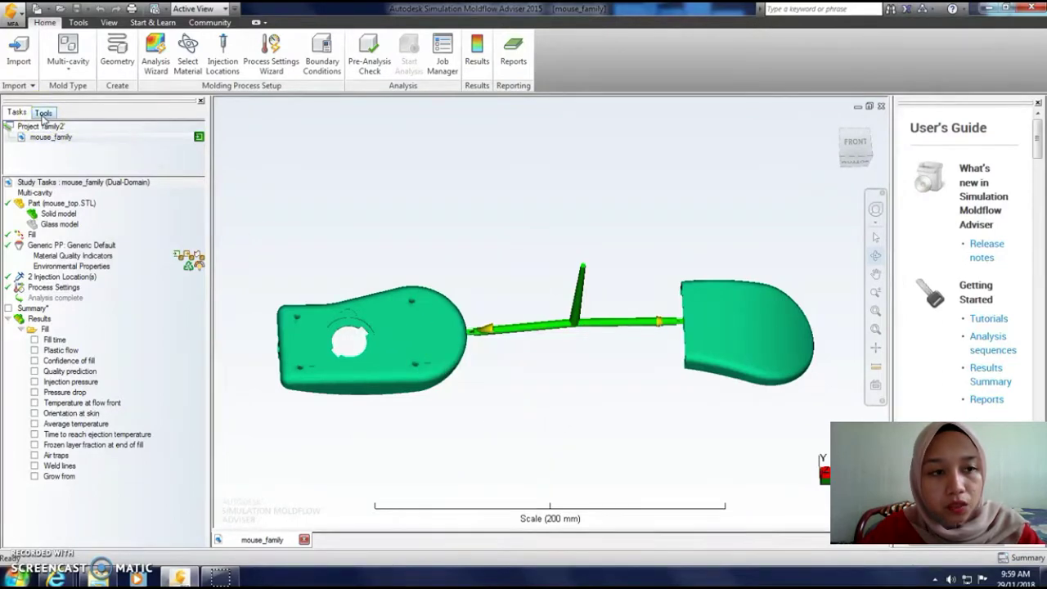
pyautogui.click(36, 142)
pyautogui.rightClick(36, 141)
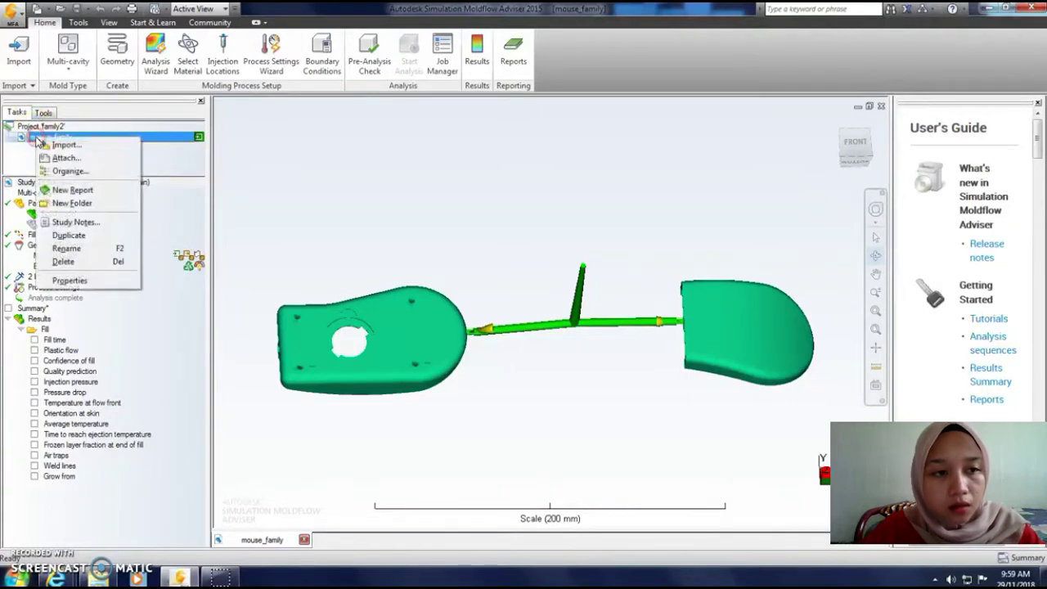
pyautogui.click(65, 234)
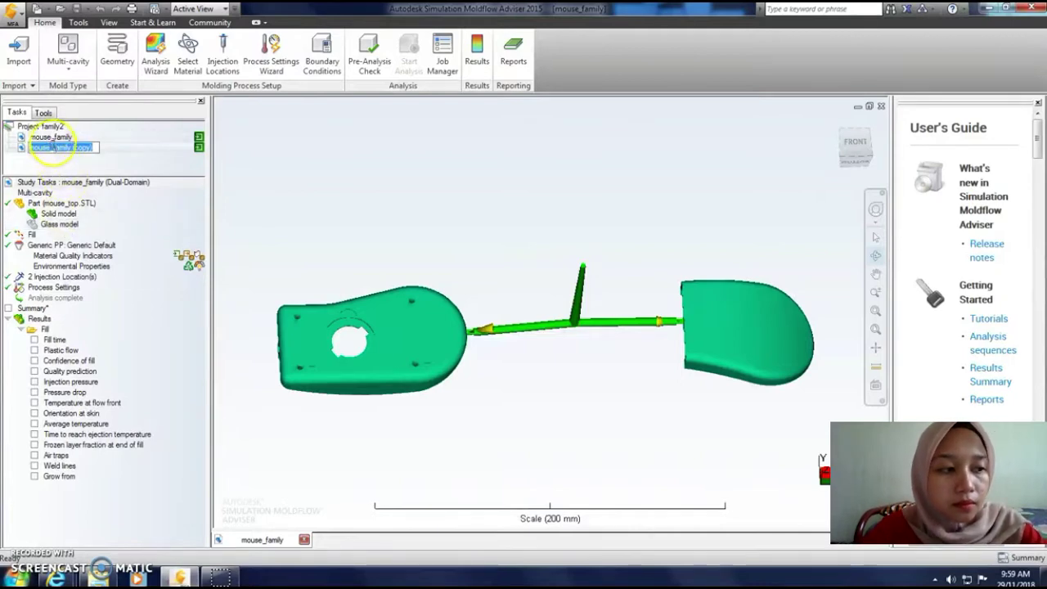
# Step: Name the duplicated study mouse_balance
pyautogui.write('mouse')
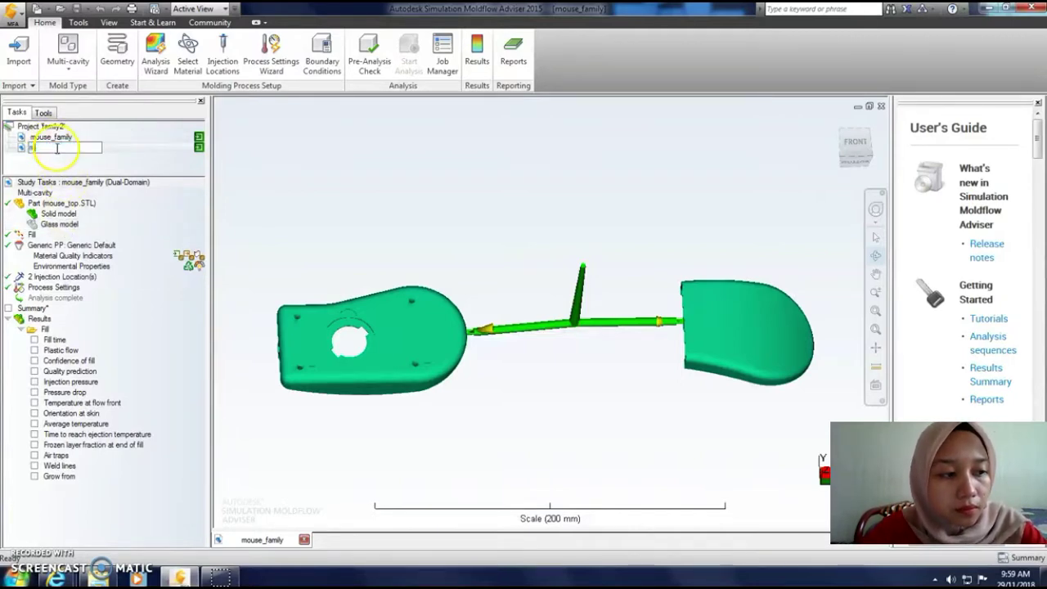
pyautogui.write('_')
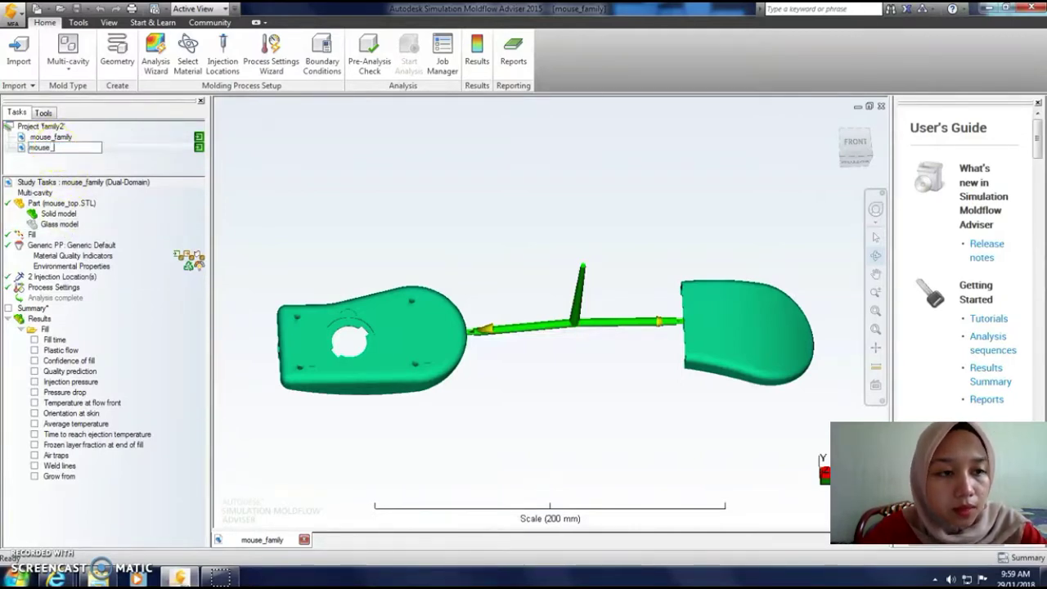
pyautogui.write('balancing')
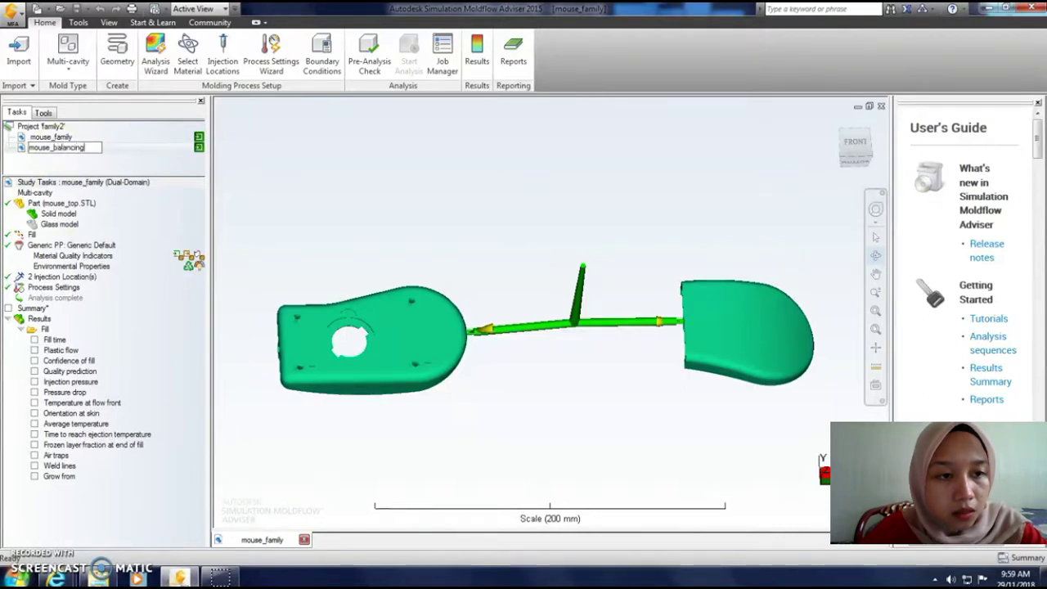
pyautogui.press('BackSpace')
pyautogui.press('BackSpace')
pyautogui.press('BackSpace')
pyautogui.write('e')
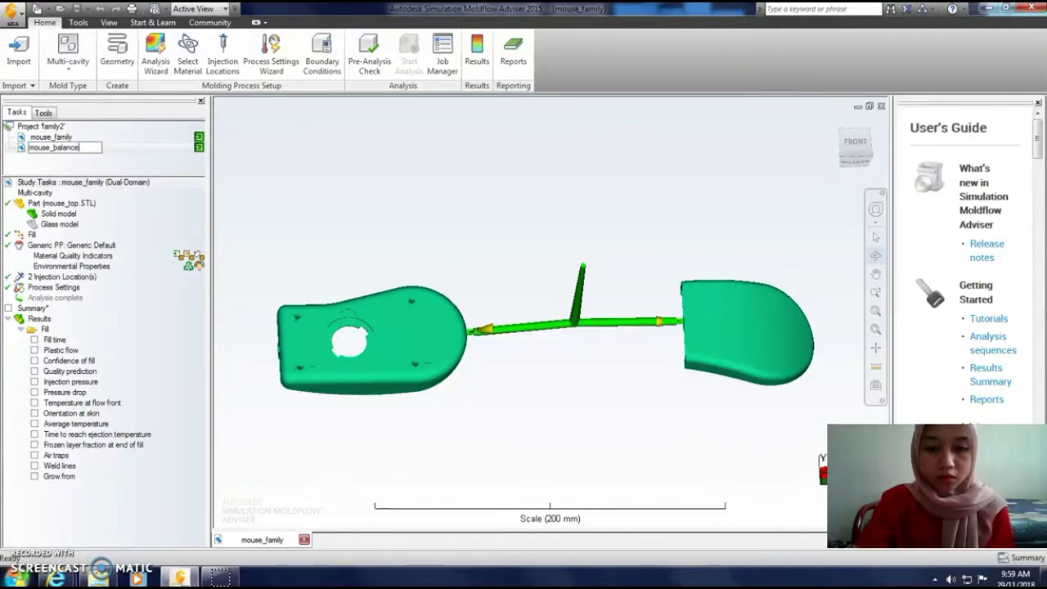
pyautogui.press('Return')
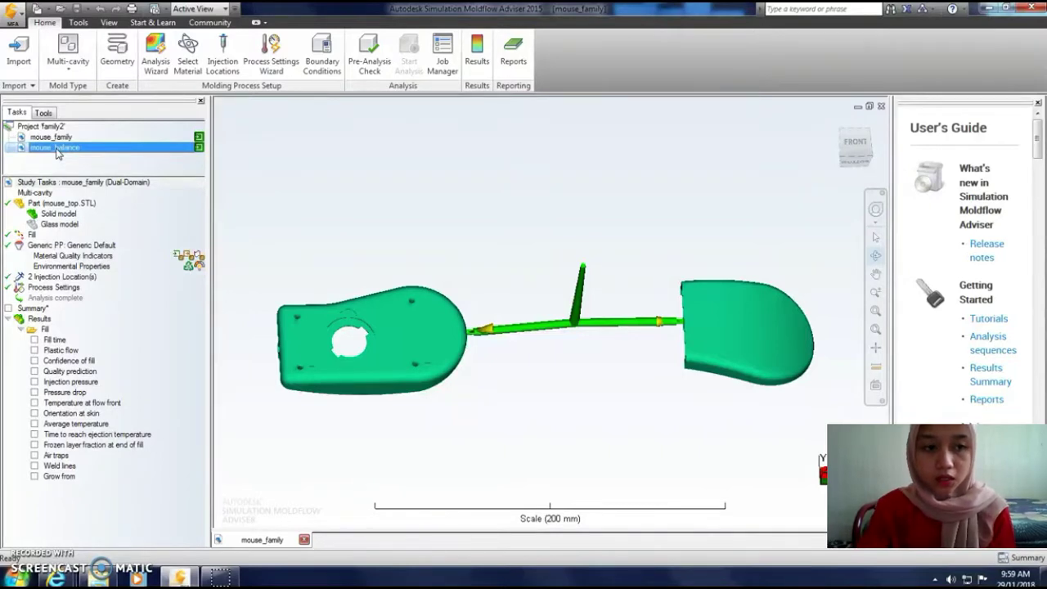
# Step: Display the Fill time result on the mouse_family model and activate the Select tool
pyautogui.click(34, 341)
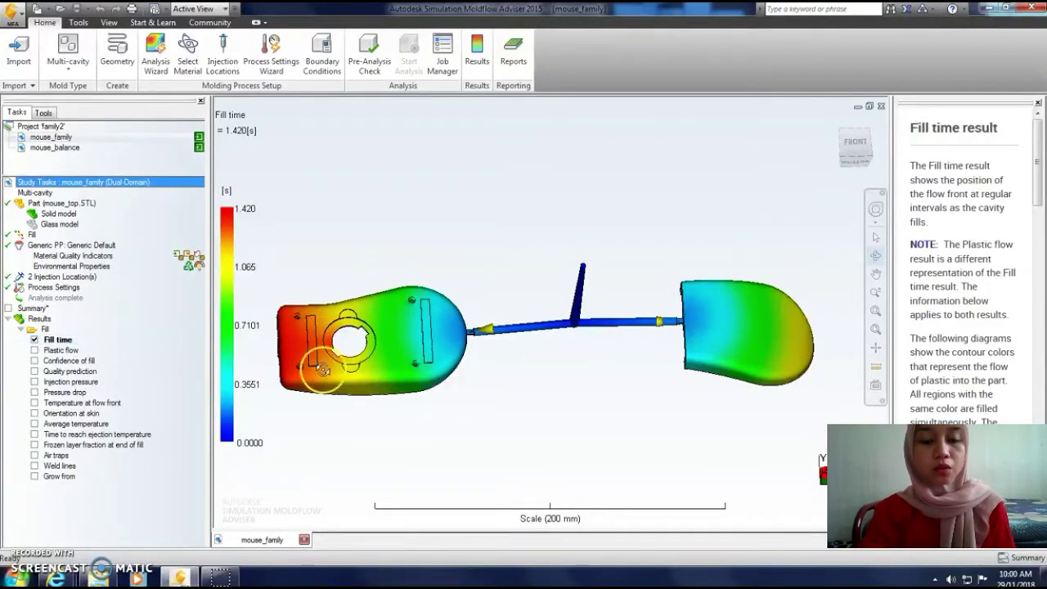
pyautogui.moveTo(510, 392); pyautogui.dragTo(521, 349)
pyautogui.scroll(-1, 521, 349)
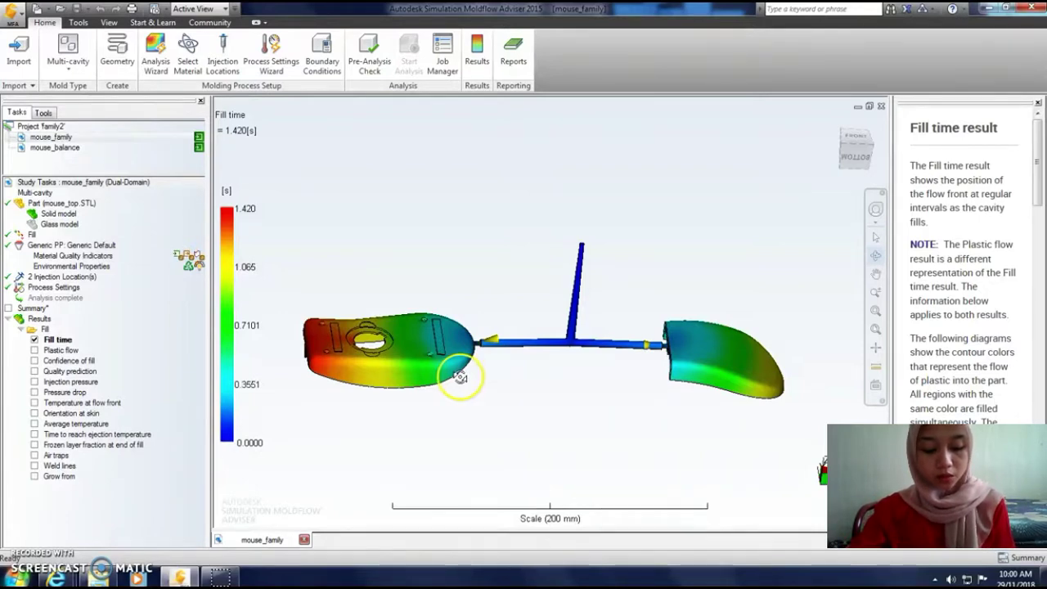
pyautogui.click(109, 22)
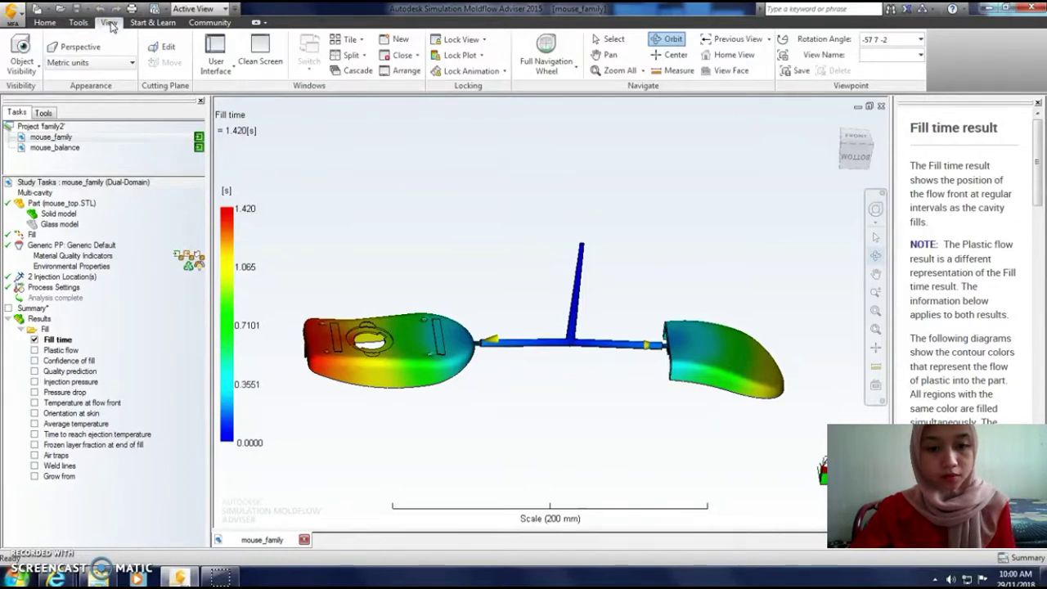
pyautogui.click(609, 39)
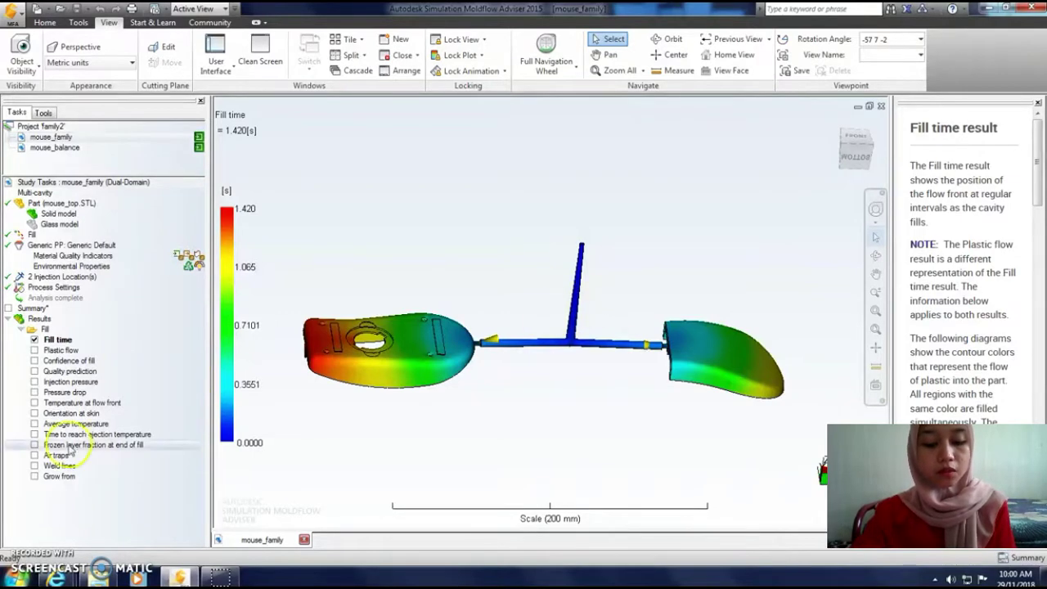
pyautogui.click(566, 335)
pyautogui.rightClick(570, 332)
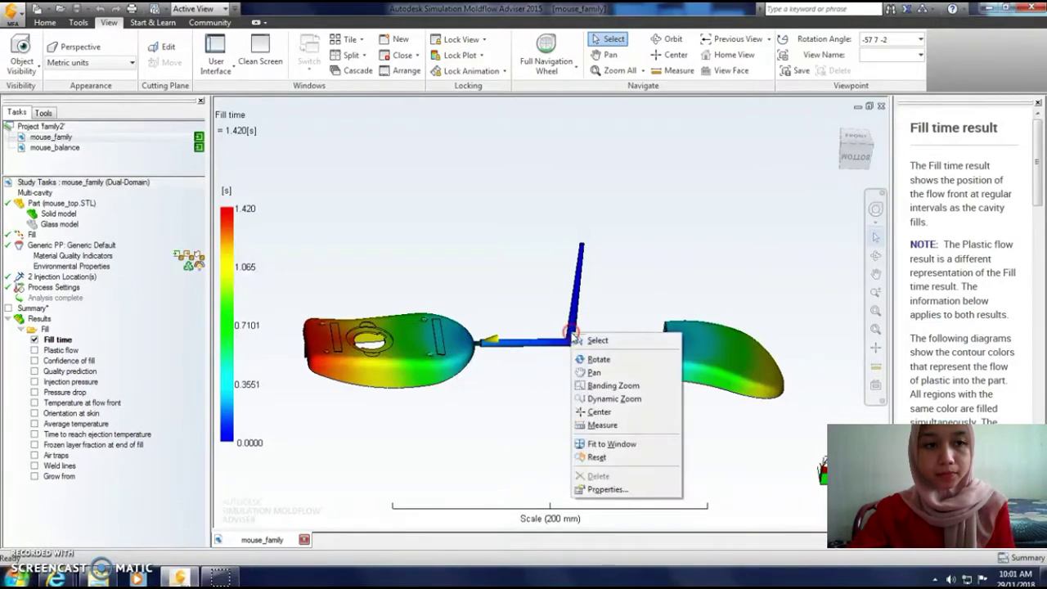
pyautogui.click(605, 489)
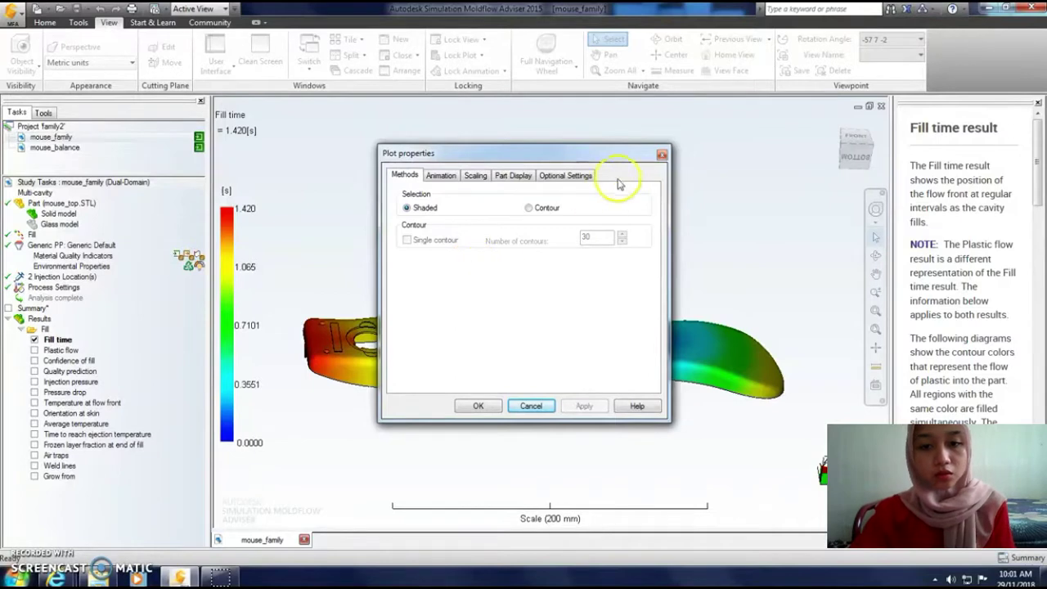
pyautogui.click(662, 156)
# Step: Open the mouse_balance study for editing
pyautogui.doubleClick(54, 147)
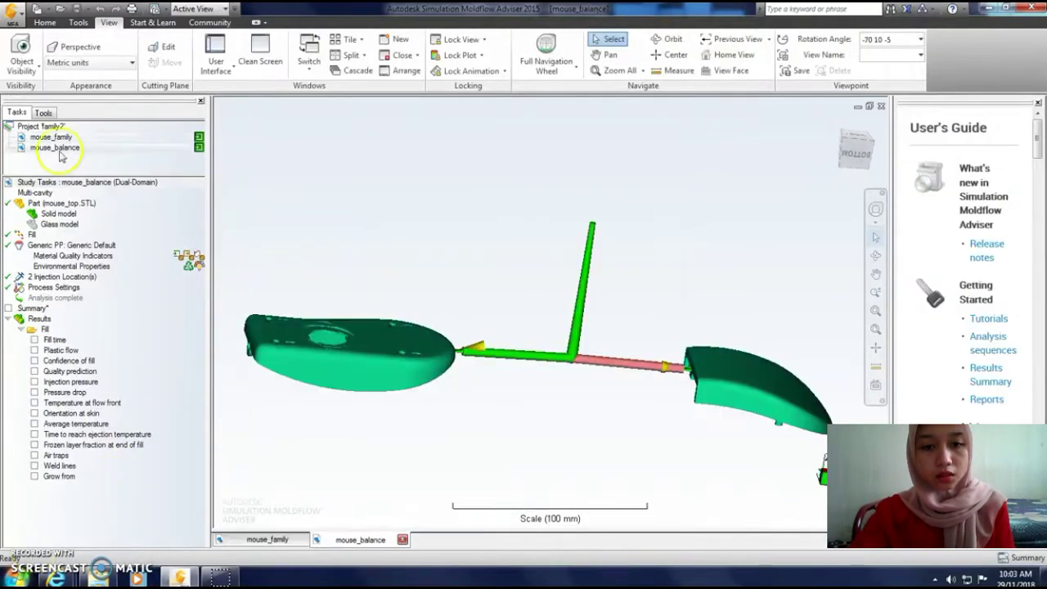
pyautogui.doubleClick(51, 138)
pyautogui.doubleClick(59, 147)
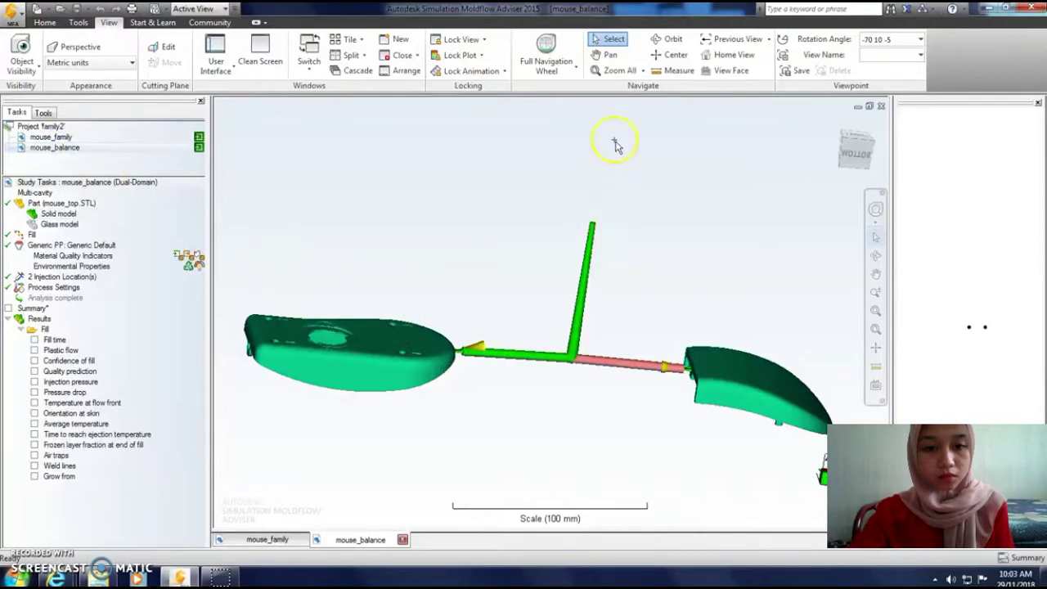
pyautogui.click(531, 354)
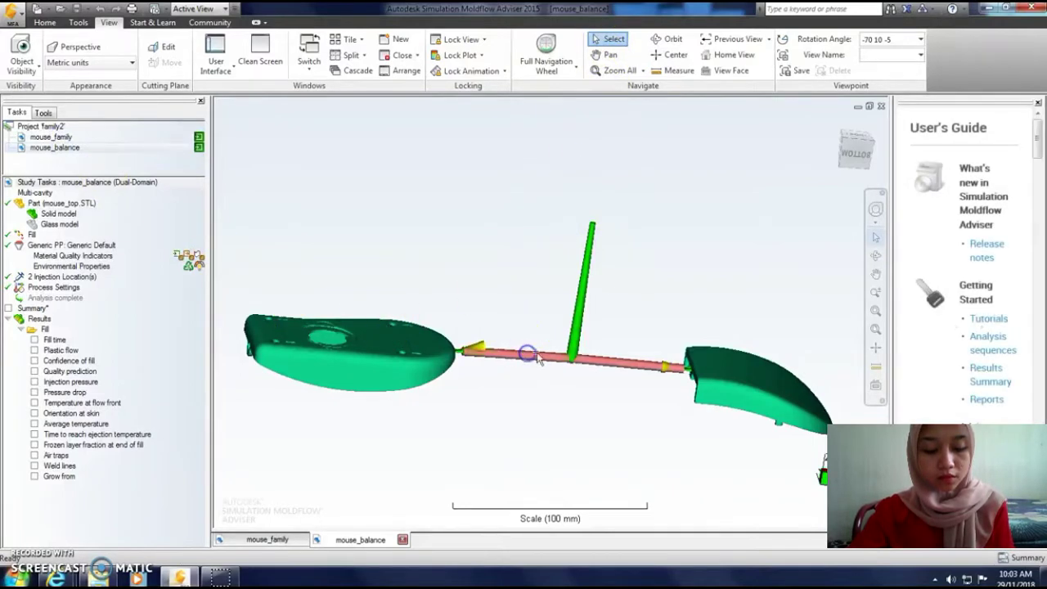
pyautogui.click(578, 334)
pyautogui.rightClick(577, 330)
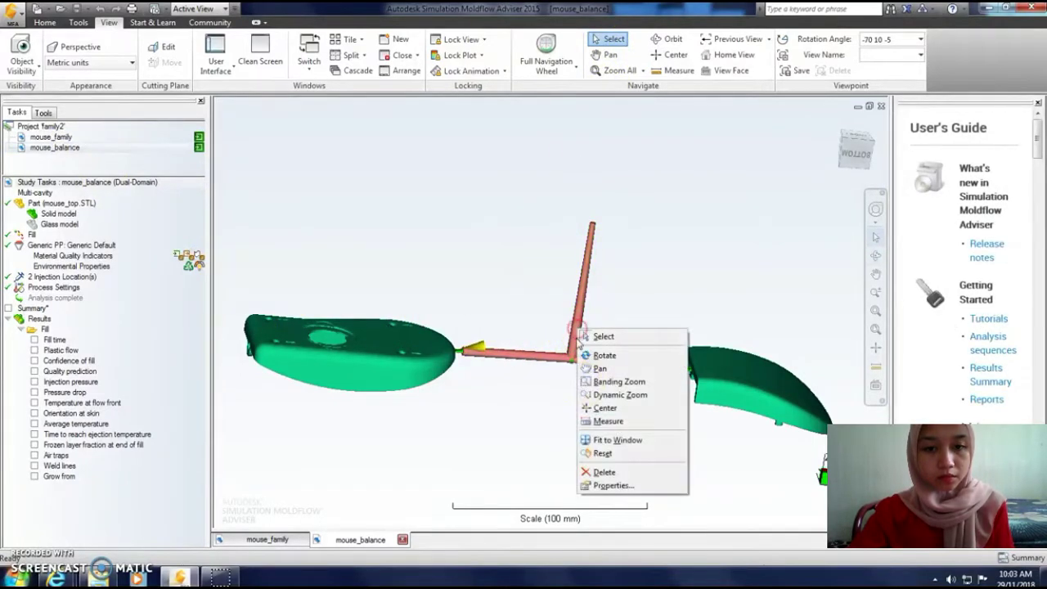
pyautogui.click(607, 486)
pyautogui.click(85, 212)
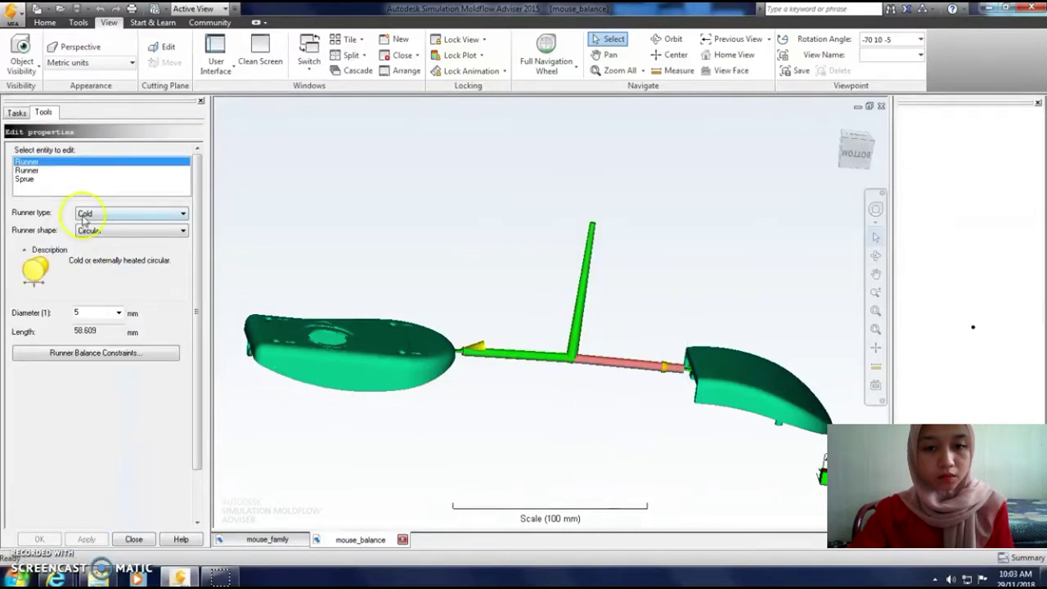
pyautogui.click(81, 226)
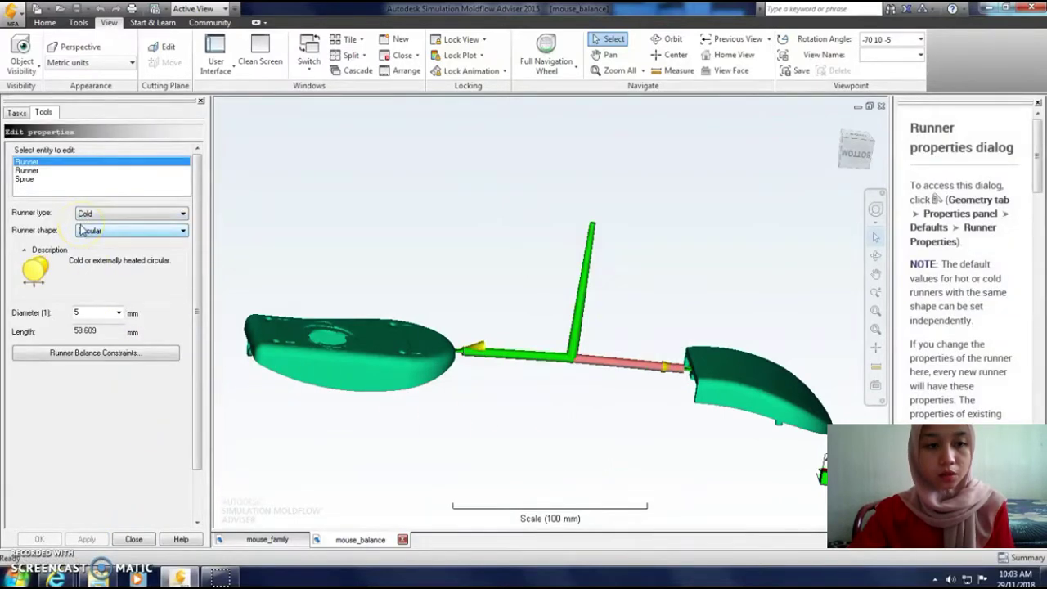
pyautogui.click(468, 359)
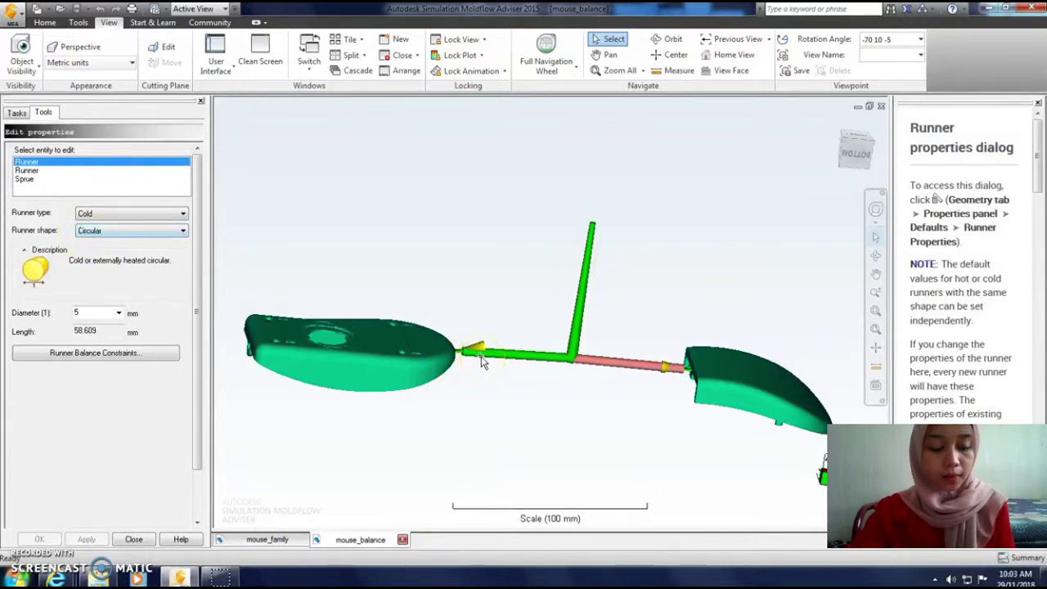
pyautogui.click(134, 538)
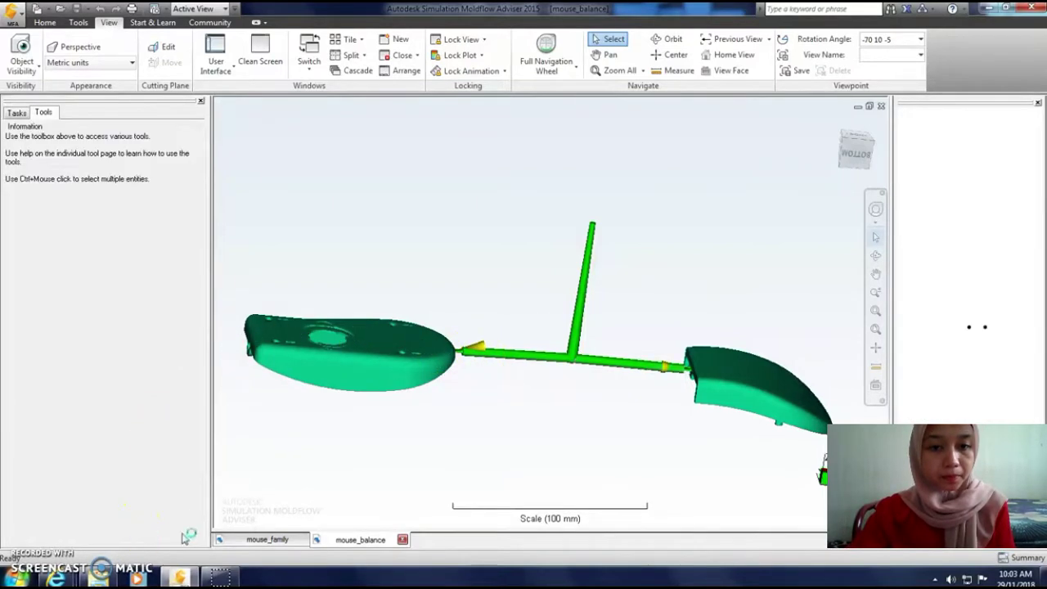
# Step: Constrain the diameter of the runner feeding the left-hand mouse cavity to a range of 2 to 7 mm for runner balancing
pyautogui.click(578, 334)
pyautogui.rightClick(579, 331)
pyautogui.click(612, 485)
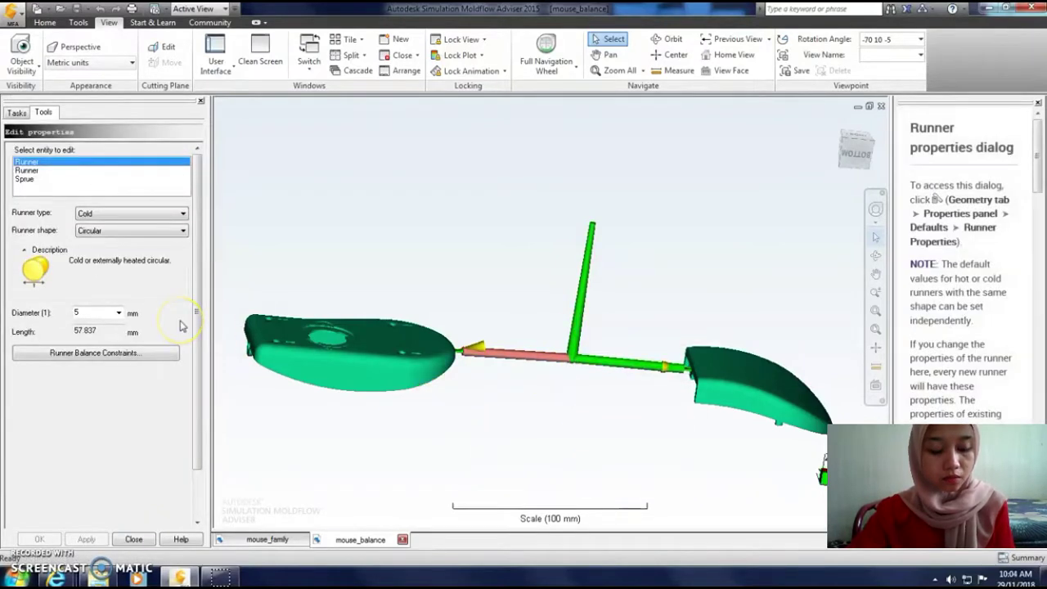
pyautogui.click(99, 353)
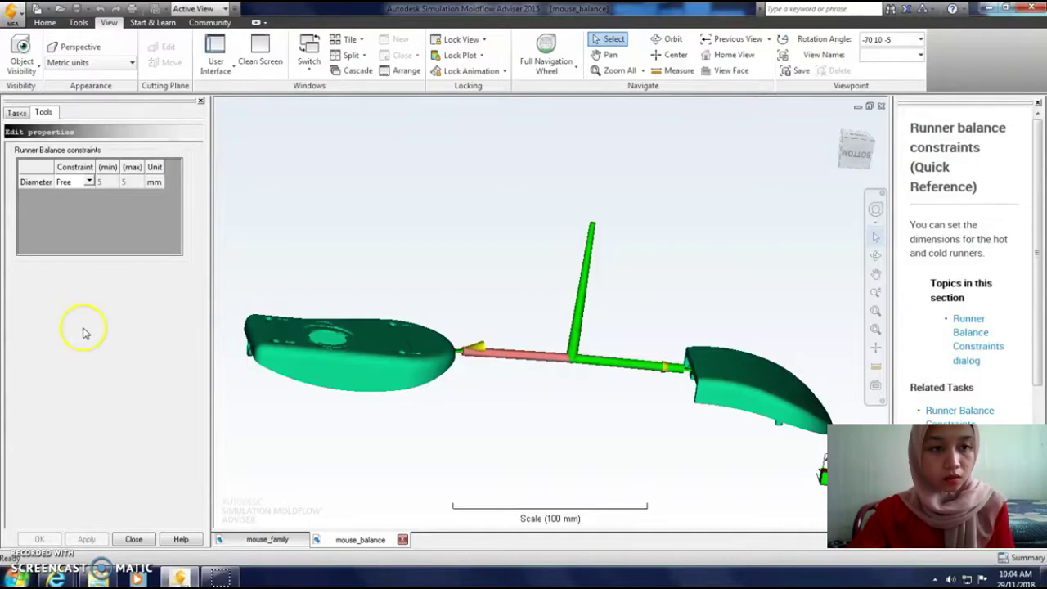
pyautogui.click(85, 182)
pyautogui.click(89, 182)
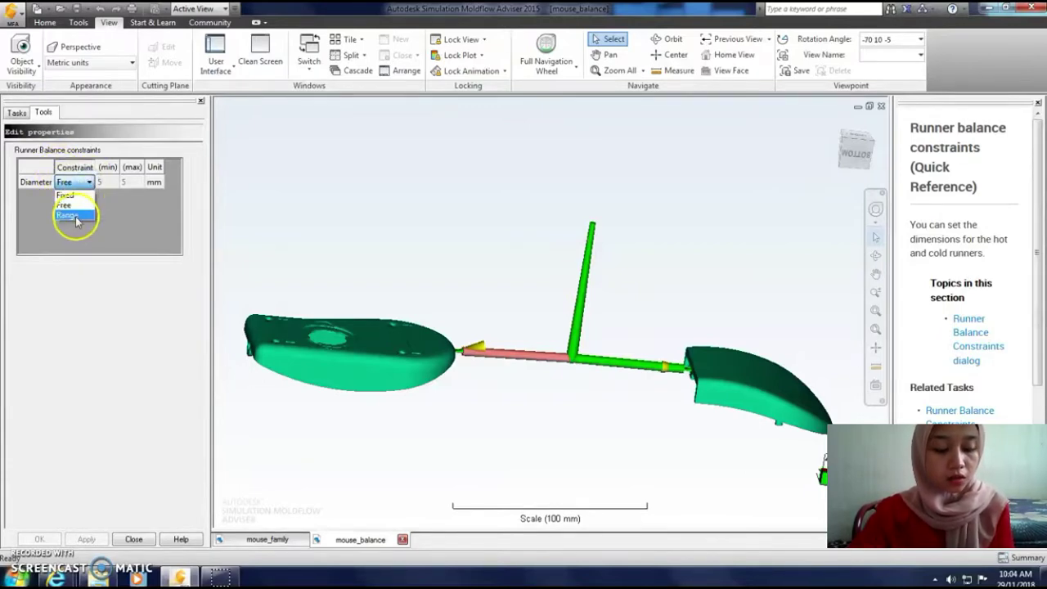
pyautogui.click(72, 214)
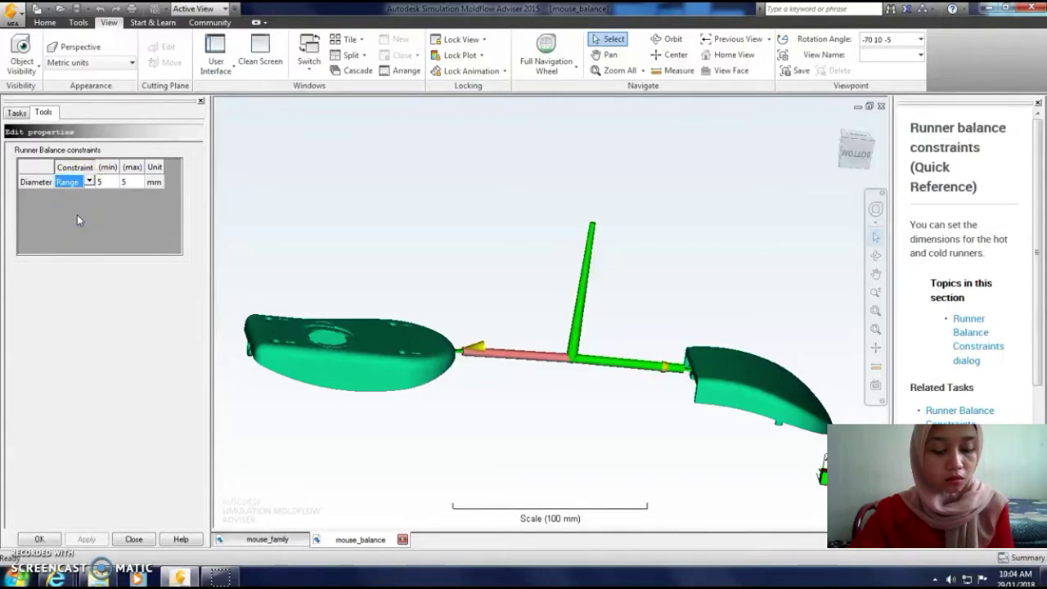
pyautogui.click(103, 182)
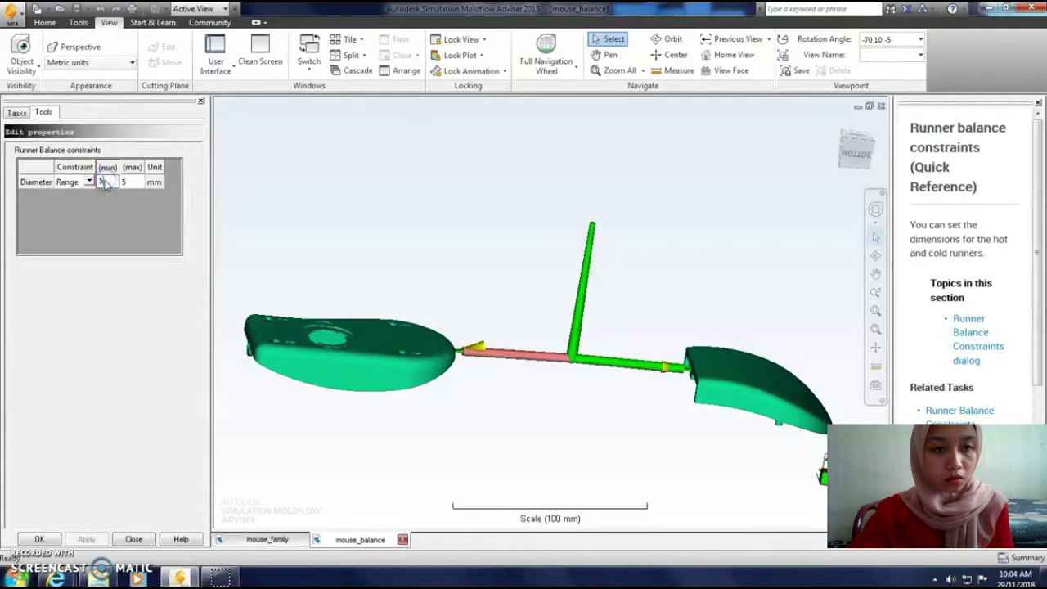
pyautogui.write('2')
pyautogui.click(124, 181)
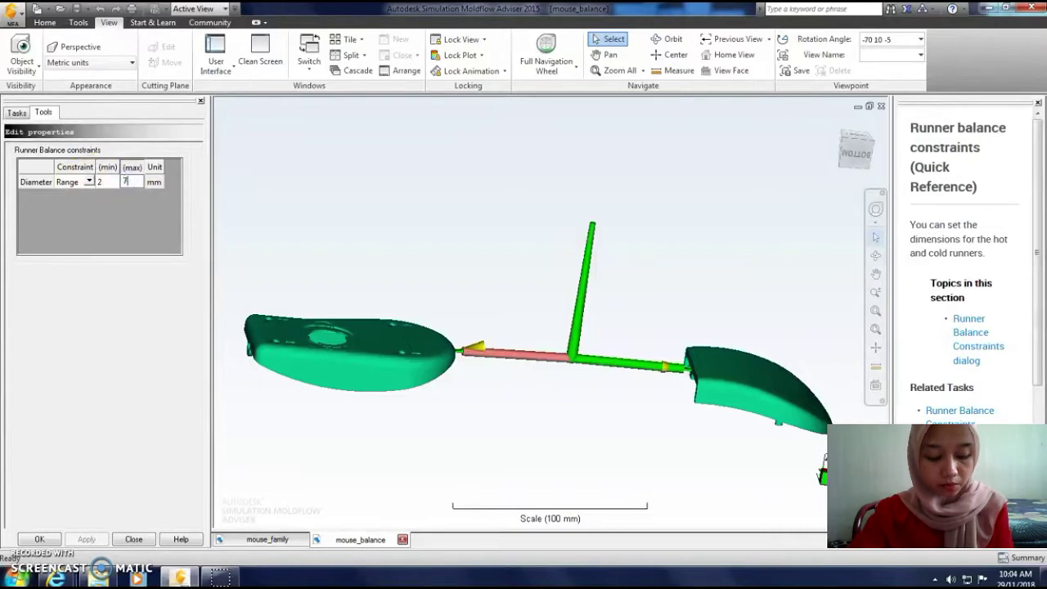
pyautogui.click(116, 209)
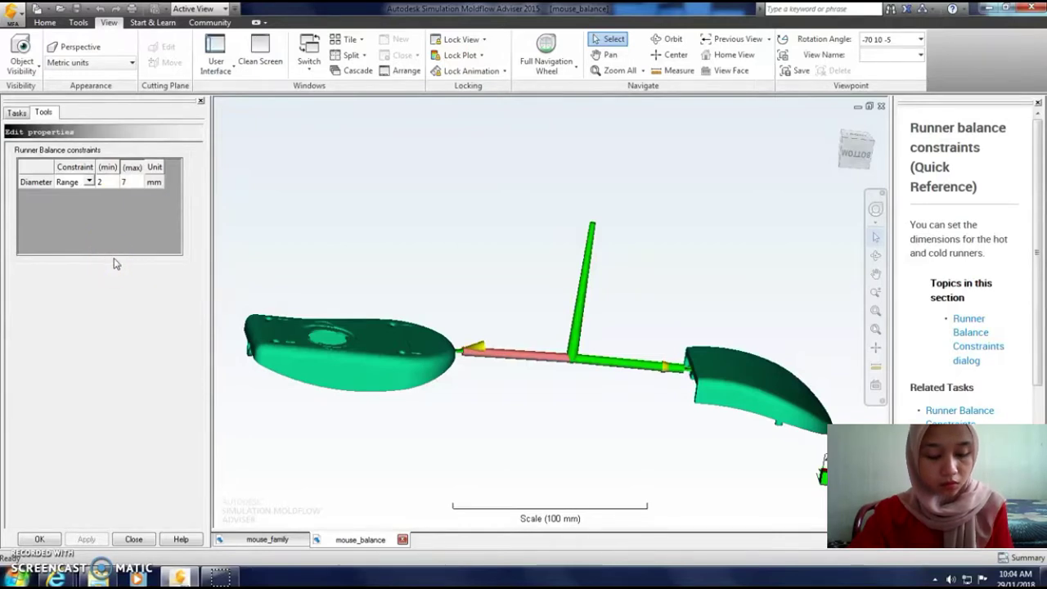
pyautogui.click(39, 539)
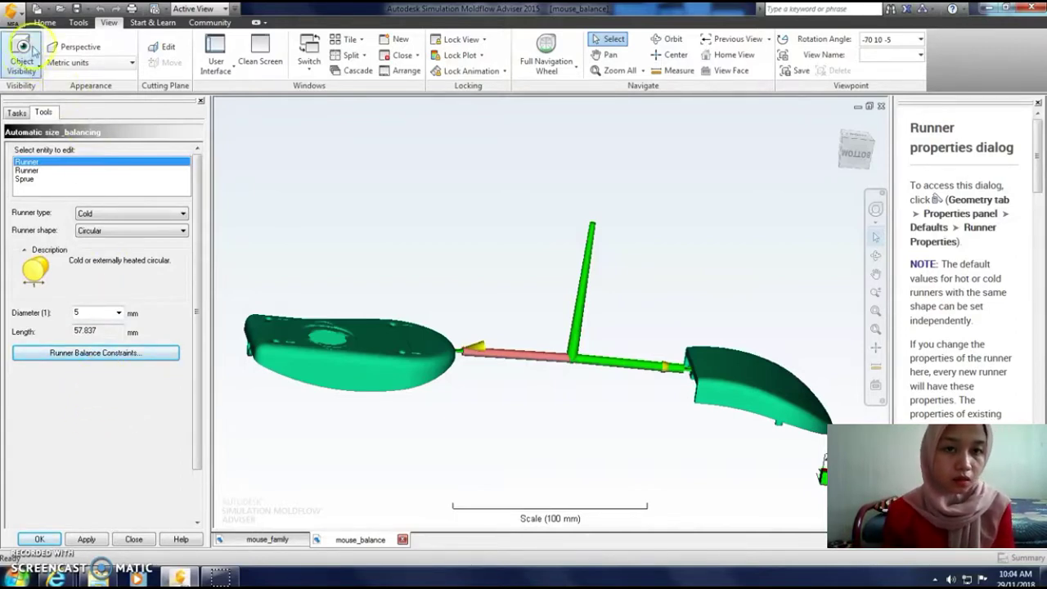
# Step: Accept the edited runner properties so the new balance constraint is stored in the mouse_balance study
pyautogui.click(44, 23)
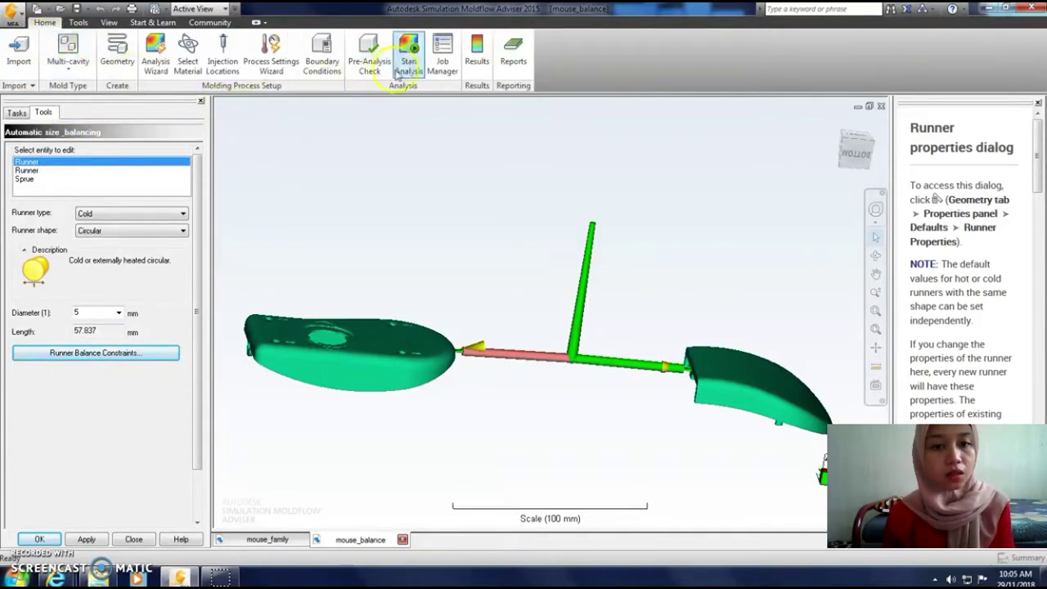
pyautogui.click(156, 65)
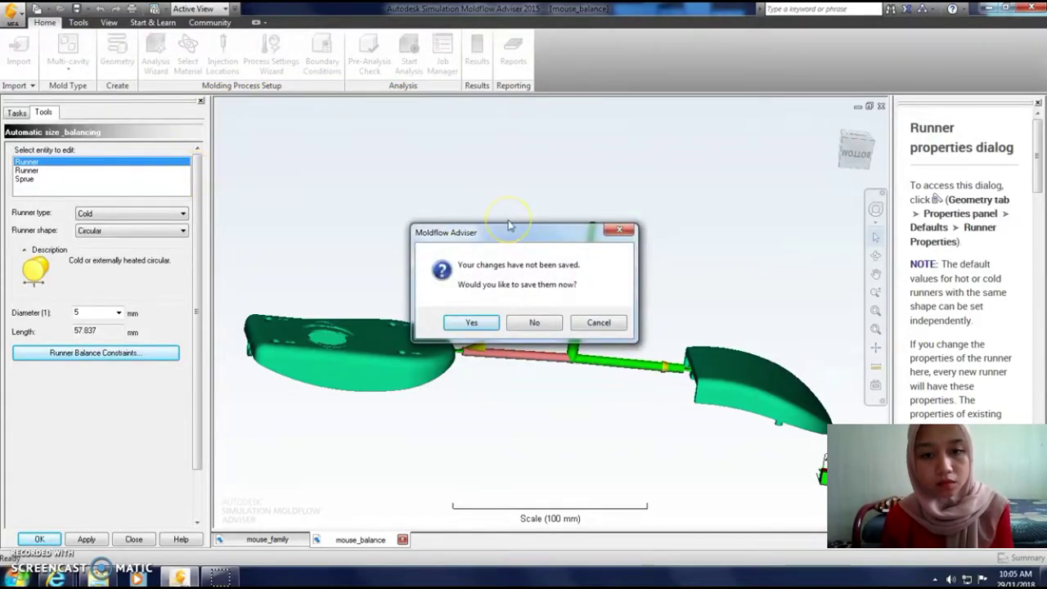
pyautogui.click(382, 367)
pyautogui.click(617, 229)
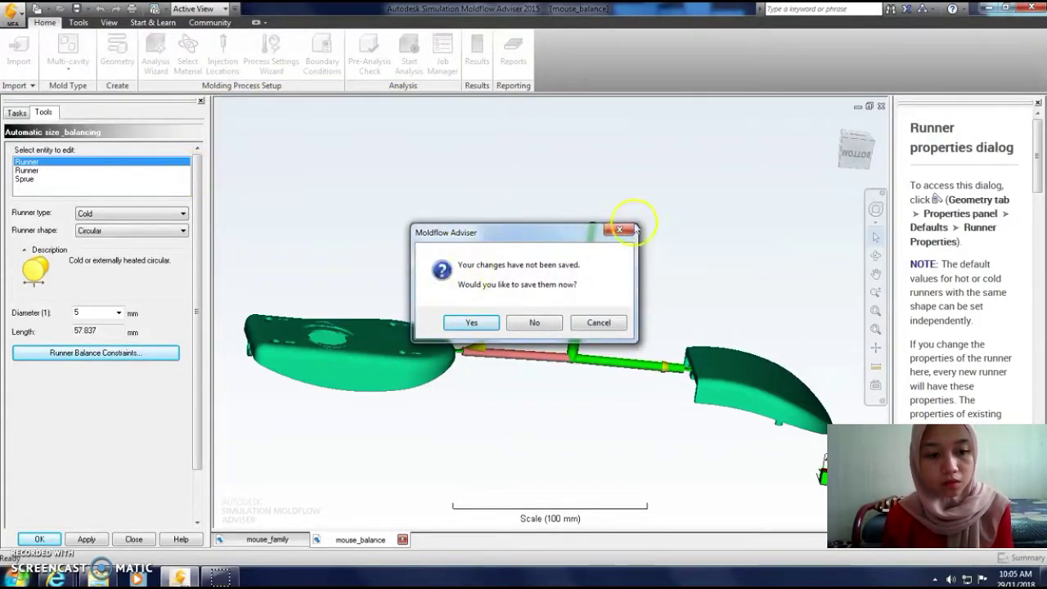
pyautogui.click(41, 539)
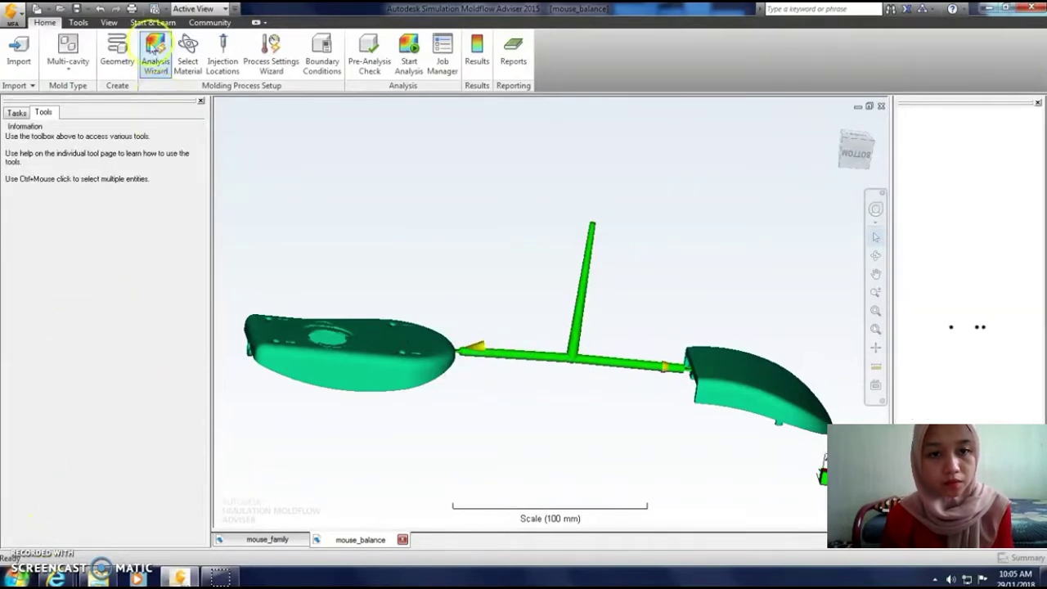
# Step: Replace Fill with Runner Balance in the analysis sequence of mouse_balance, run the analysis and acknowledge its messages
pyautogui.click(156, 69)
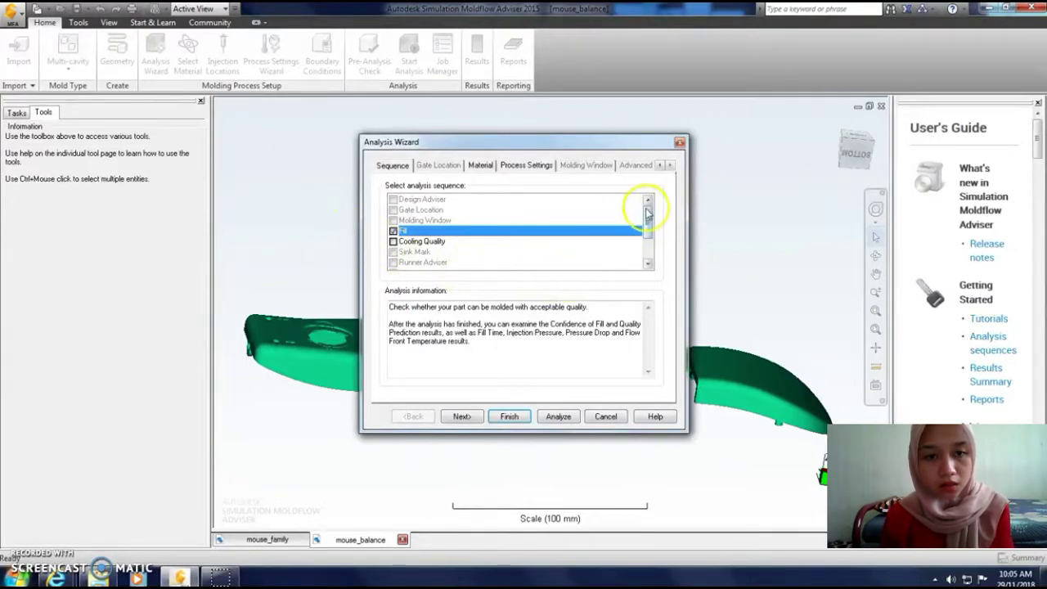
pyautogui.click(397, 231)
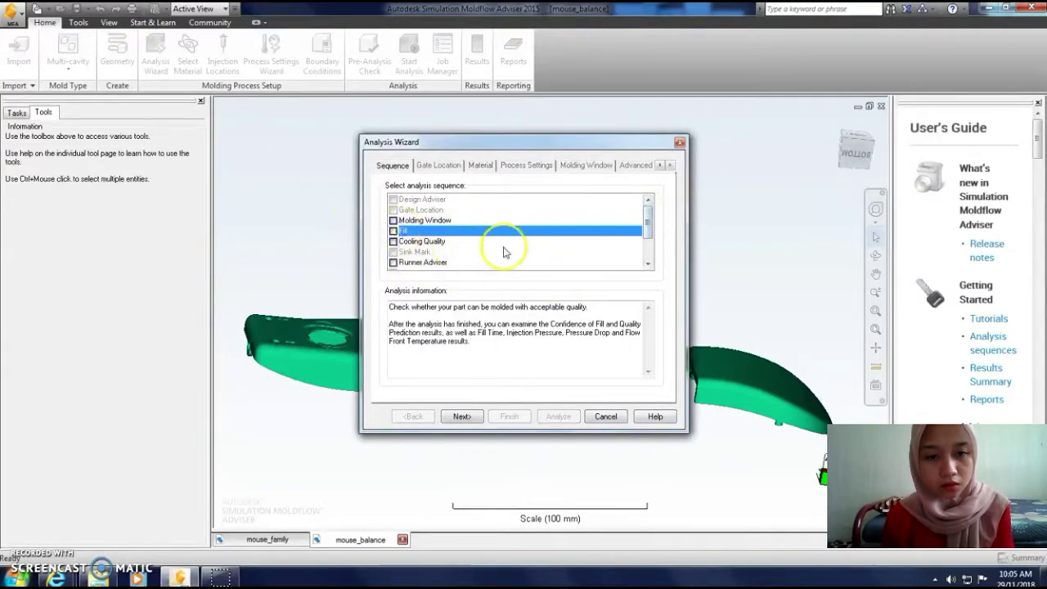
pyautogui.moveTo(648, 216); pyautogui.dragTo(650, 234)
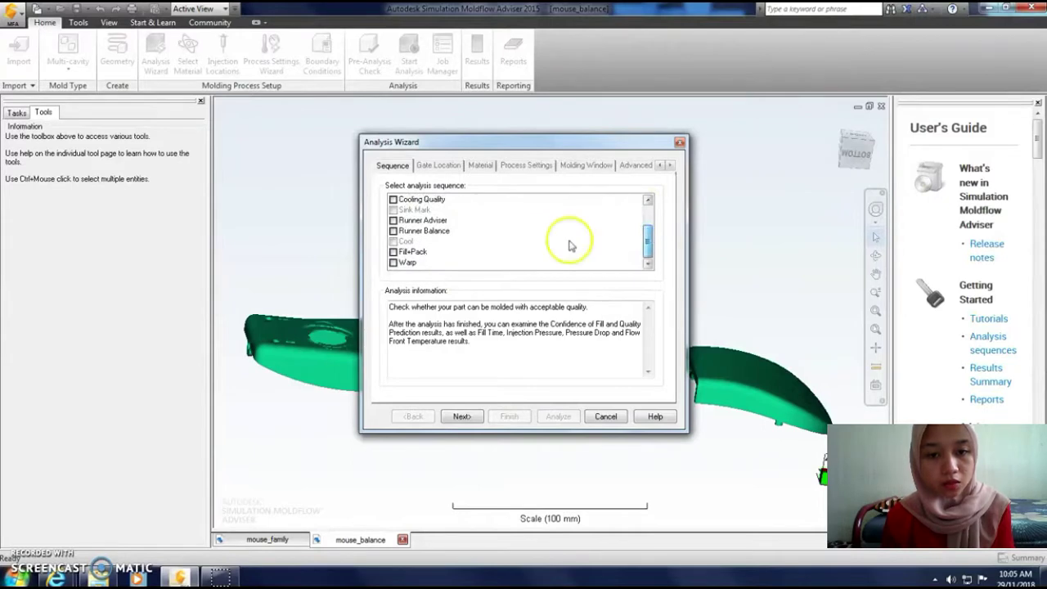
pyautogui.click(393, 230)
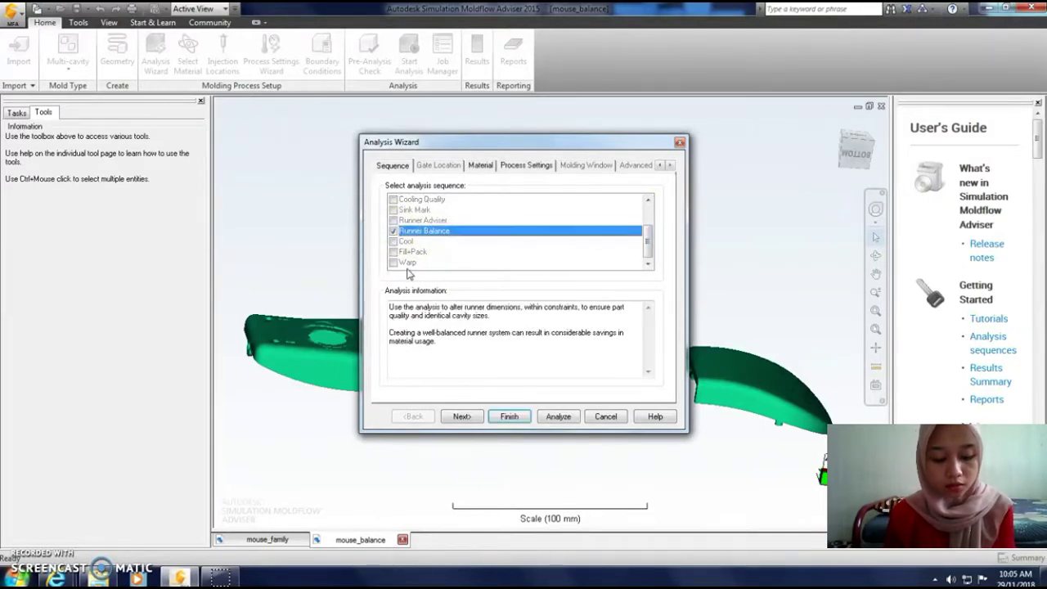
pyautogui.click(560, 416)
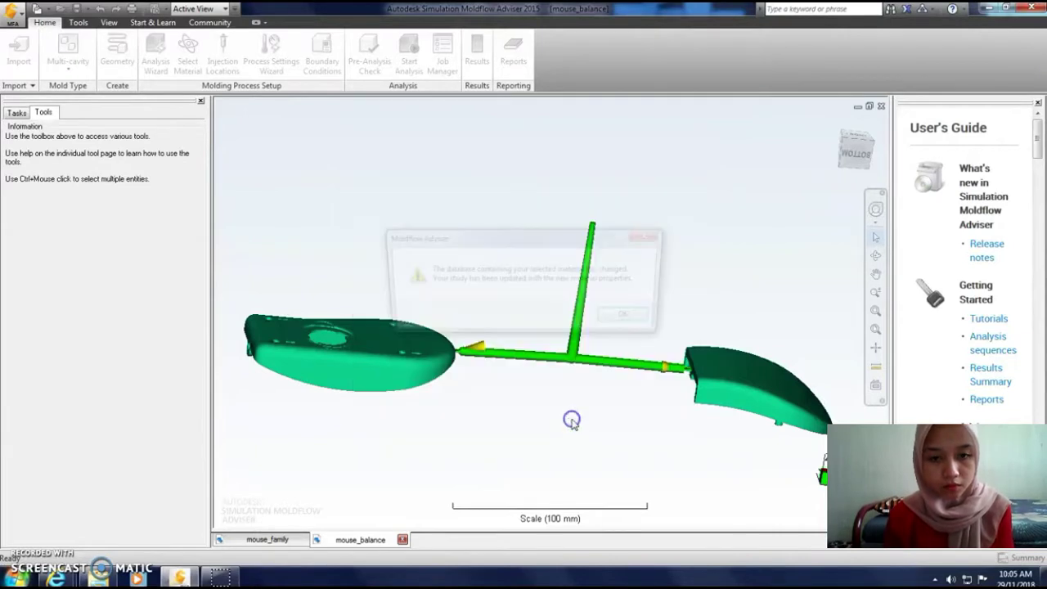
pyautogui.click(630, 321)
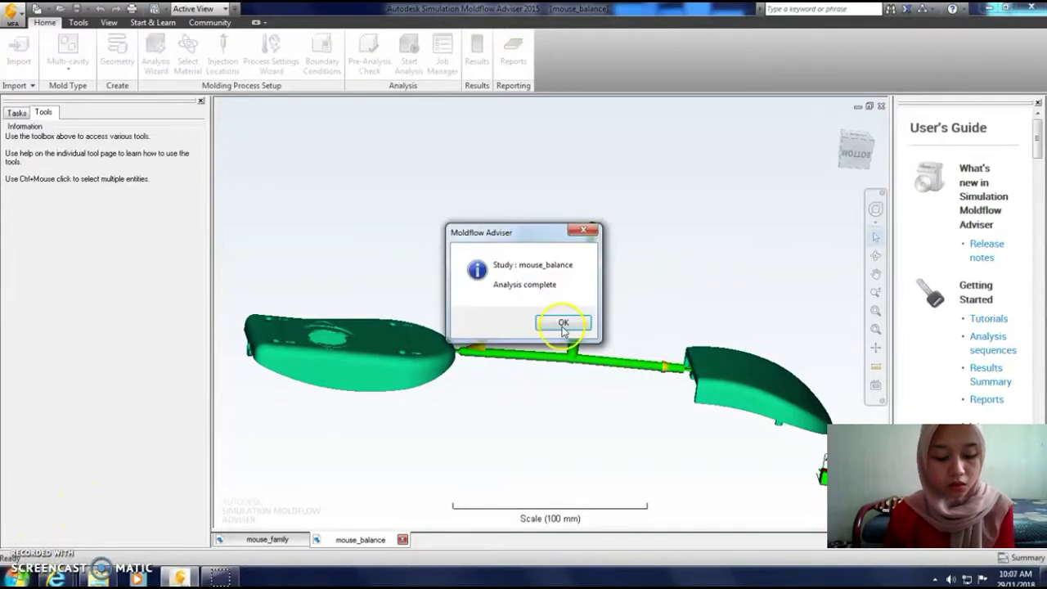
pyautogui.click(563, 322)
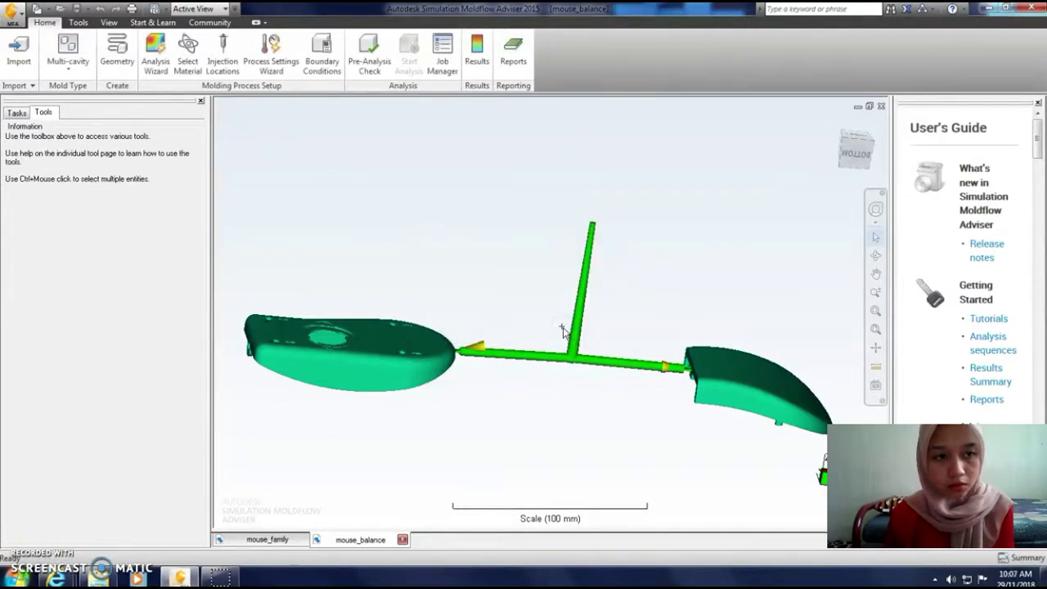
# Step: Examine the Runner Balance summary of mouse_balance, comparing the original and balanced sizes of both runners
pyautogui.click(18, 112)
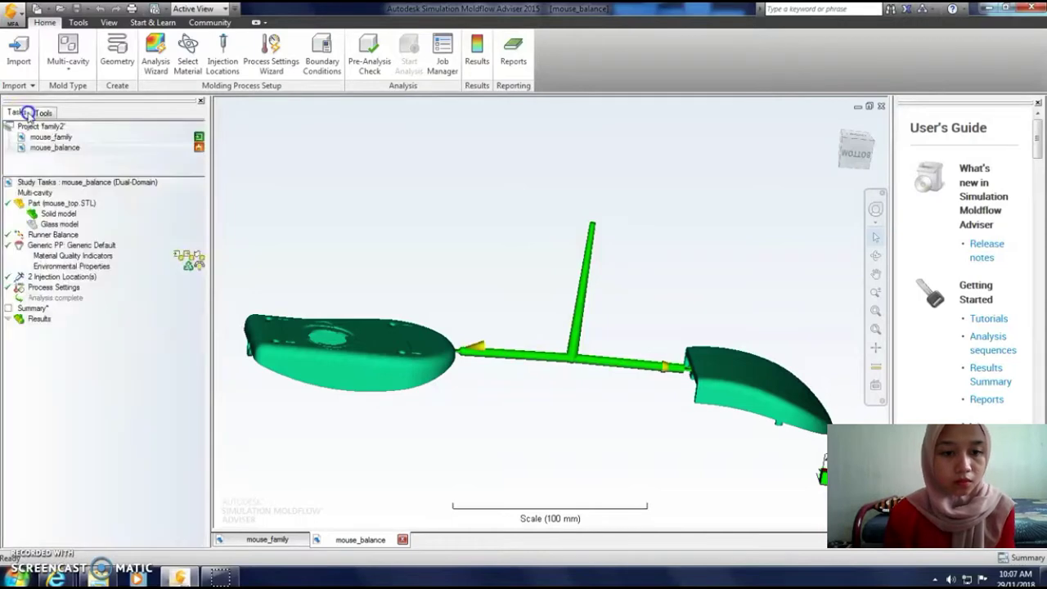
pyautogui.click(32, 309)
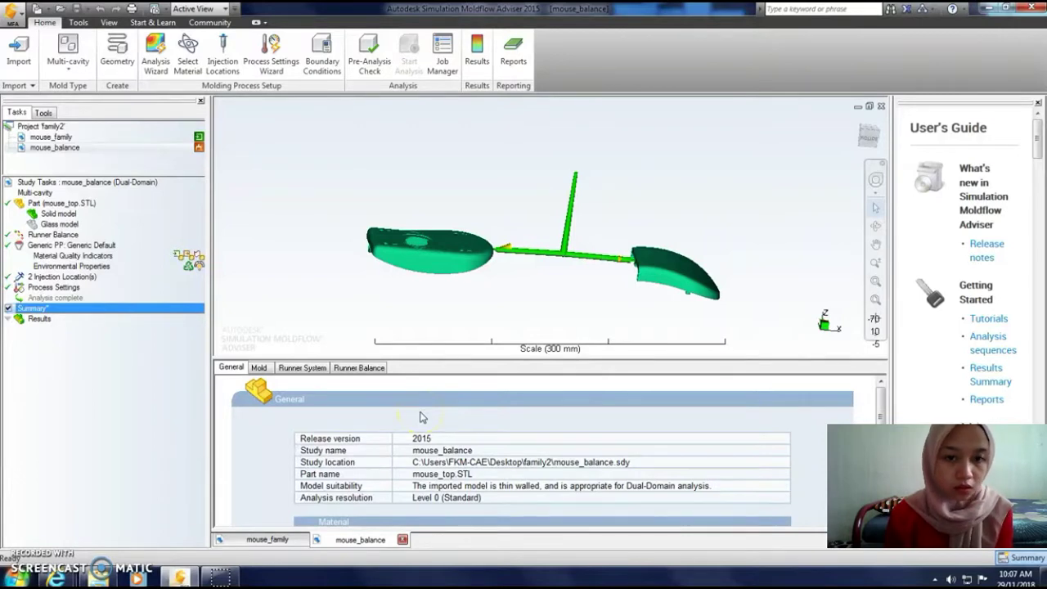
pyautogui.click(369, 367)
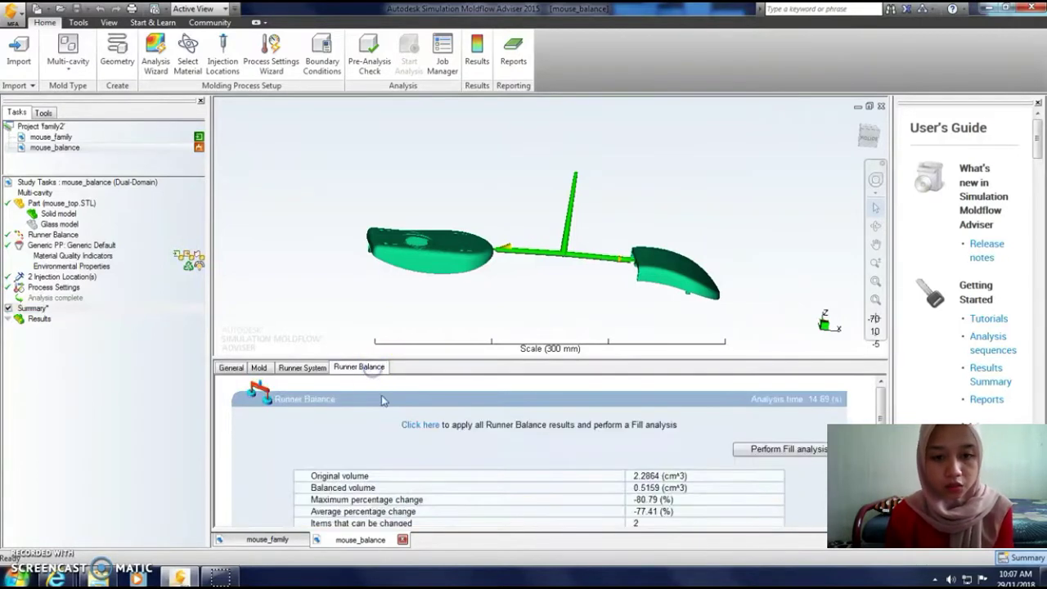
pyautogui.click(411, 441)
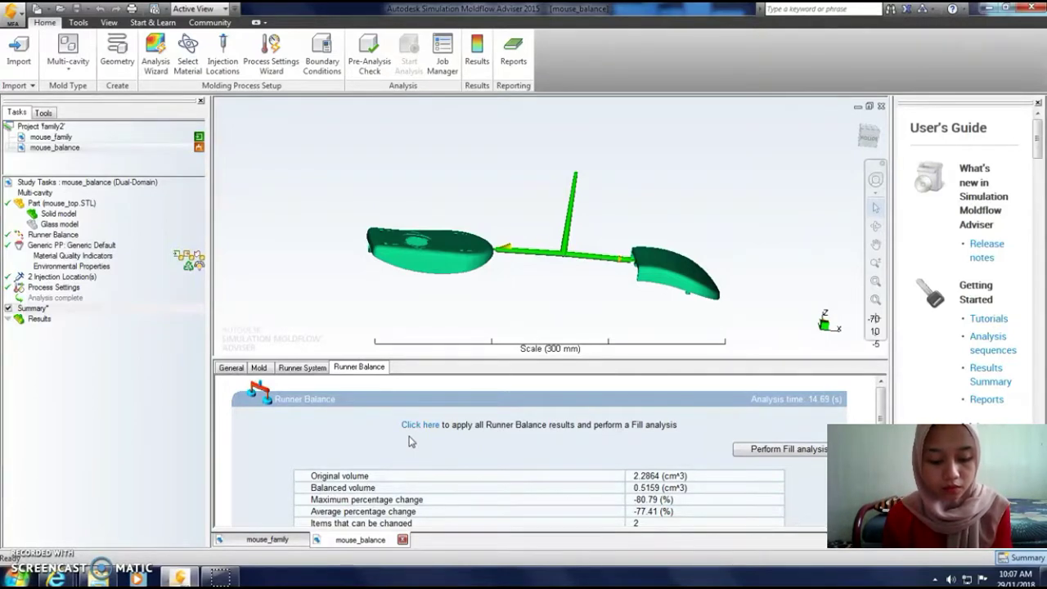
pyautogui.moveTo(881, 407); pyautogui.dragTo(881, 474)
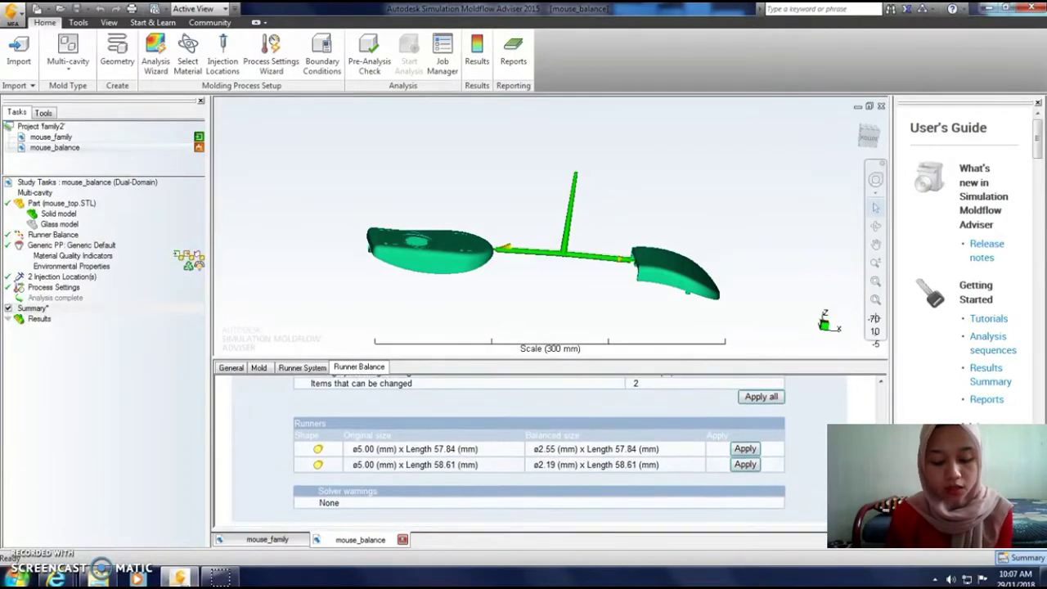
pyautogui.click(555, 457)
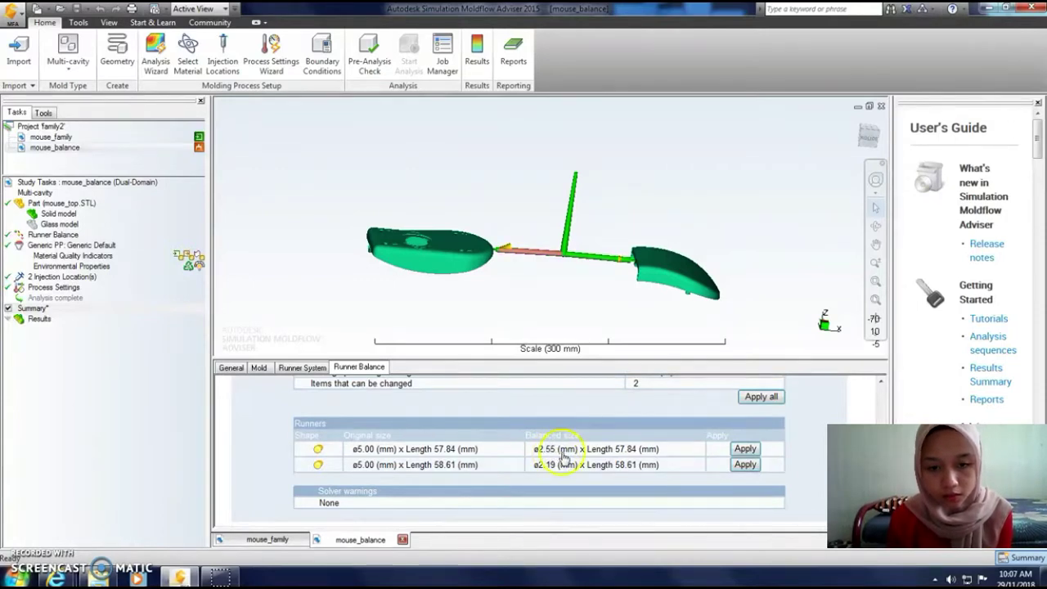
pyautogui.click(502, 450)
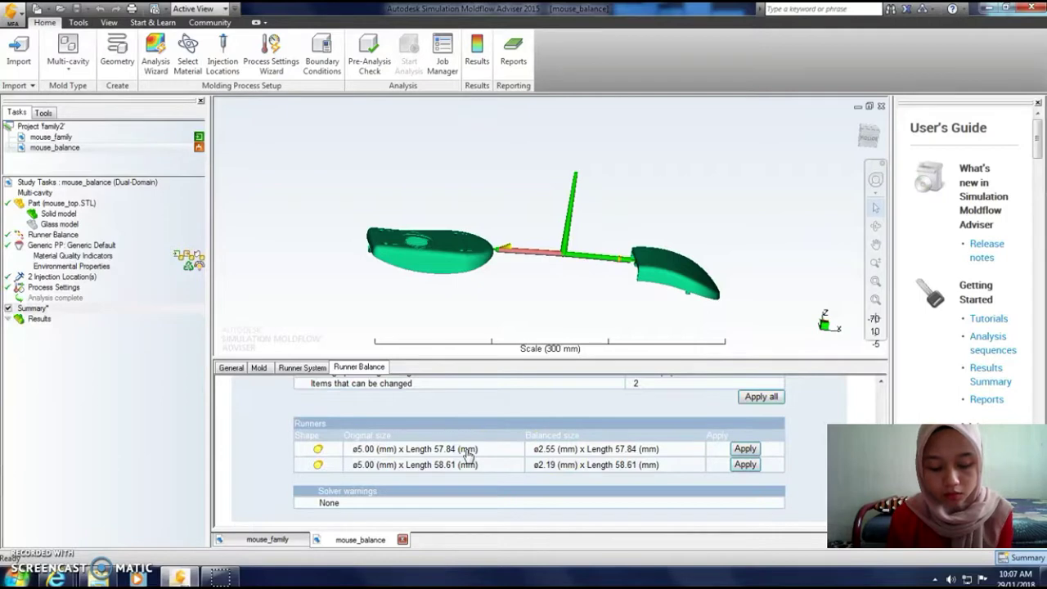
pyautogui.click(468, 456)
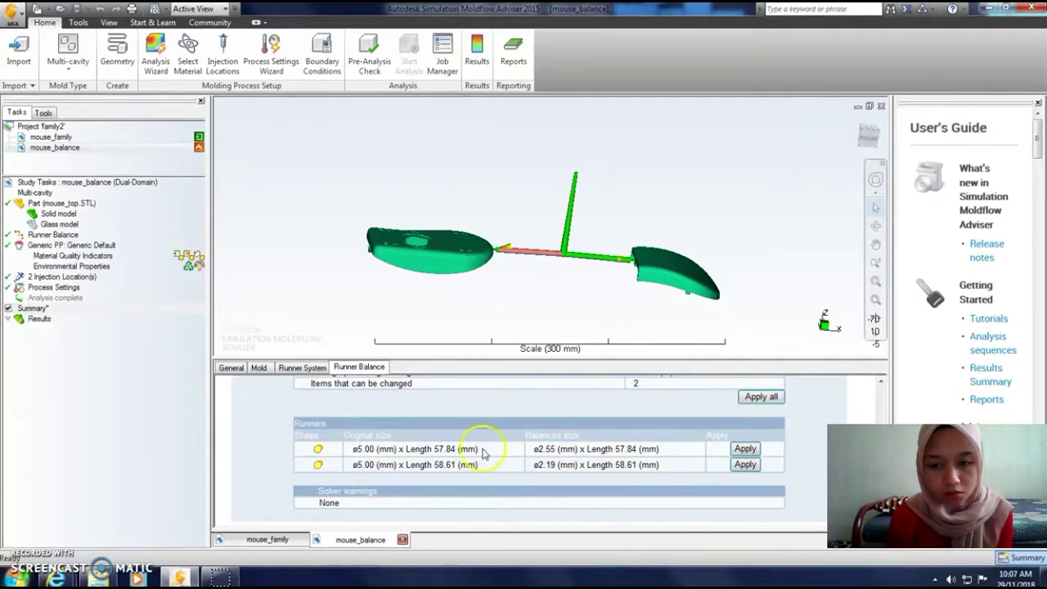
pyautogui.click(554, 452)
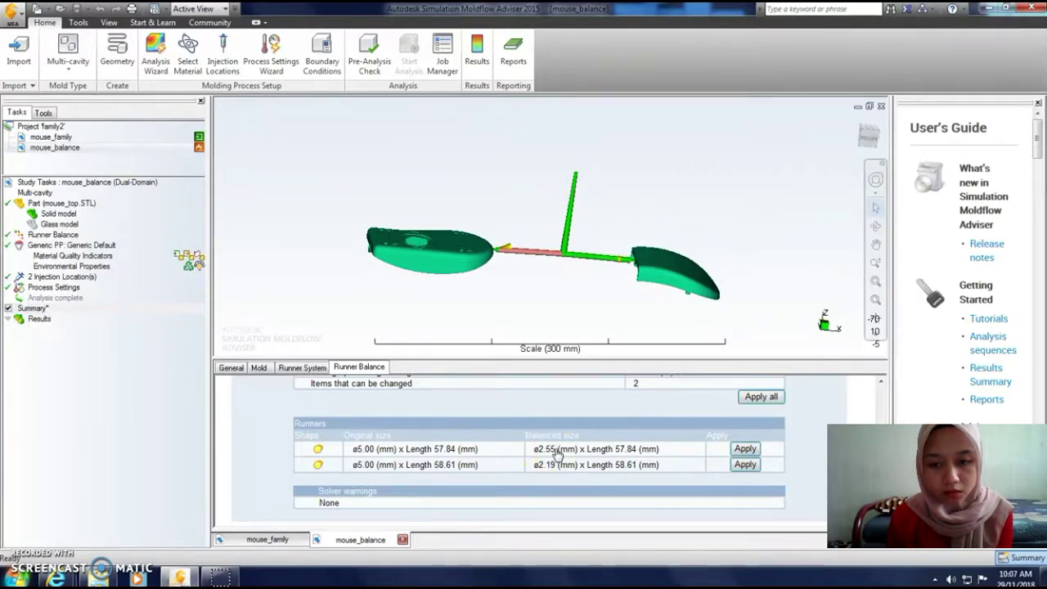
pyautogui.click(736, 449)
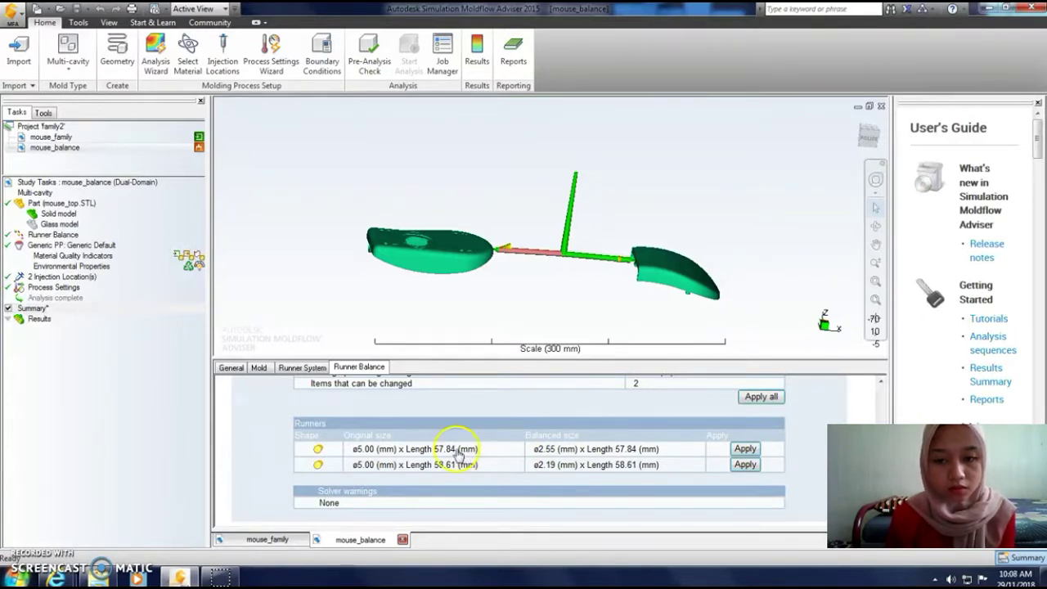
# Step: Apply all balanced runner sizes in a copy of the mouse_balance study and name the copy mouse_balance_test
pyautogui.click(761, 398)
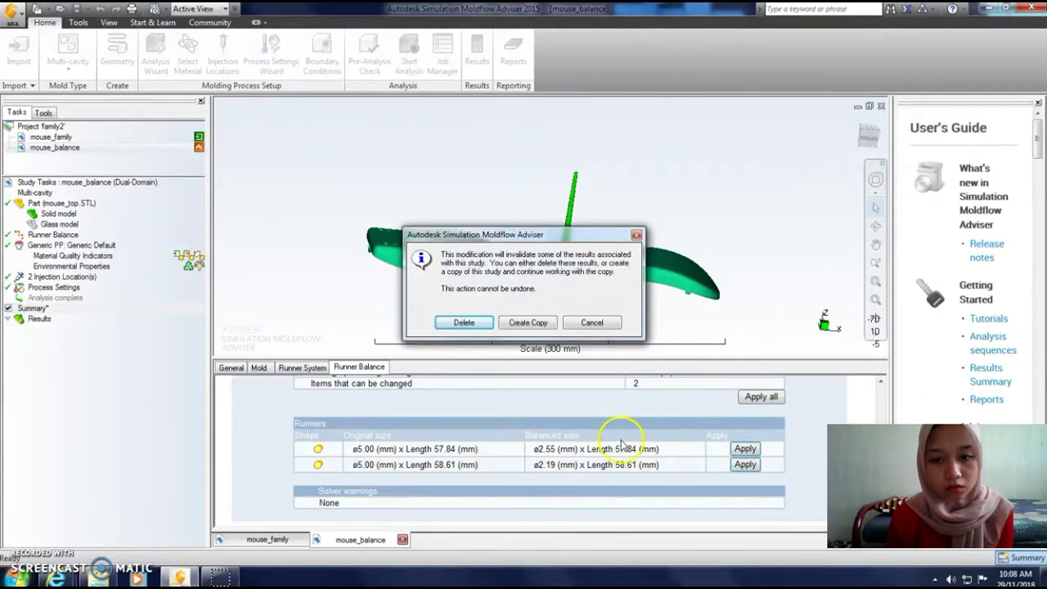
pyautogui.click(528, 324)
pyautogui.click(525, 392)
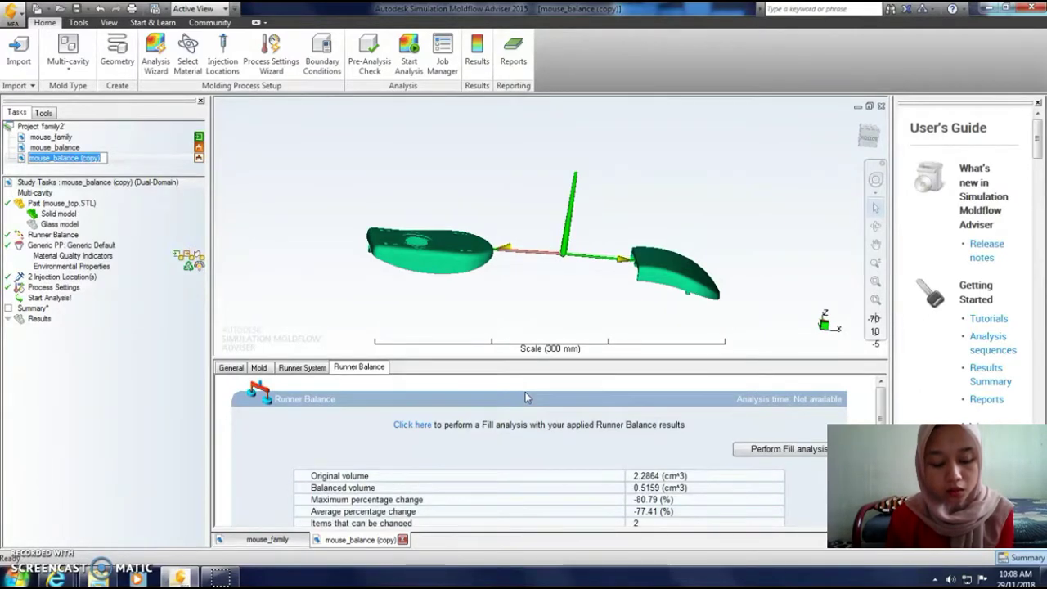
pyautogui.click(525, 391)
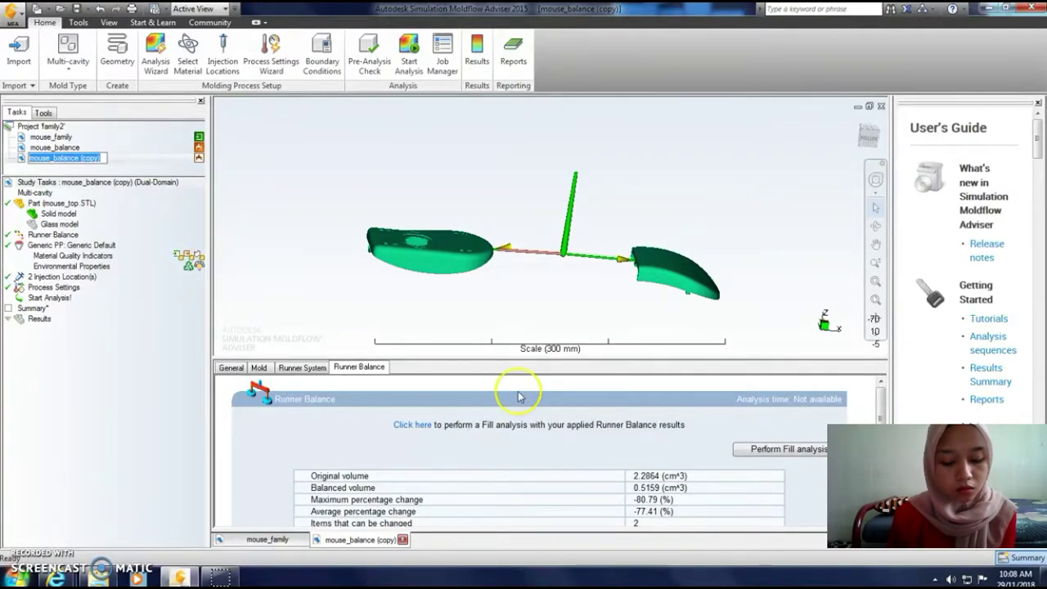
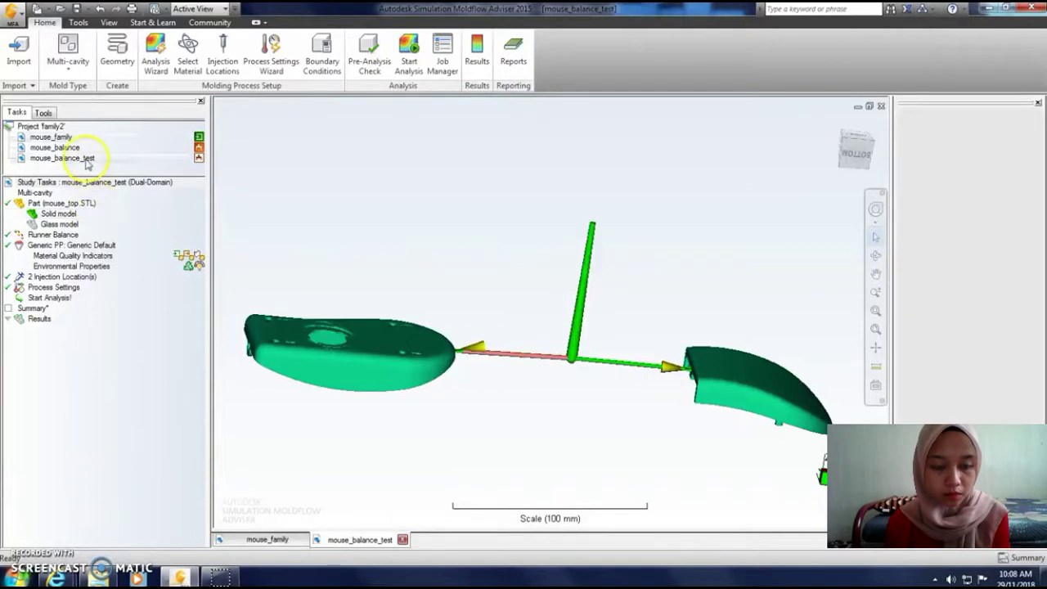
pyautogui.click(85, 159)
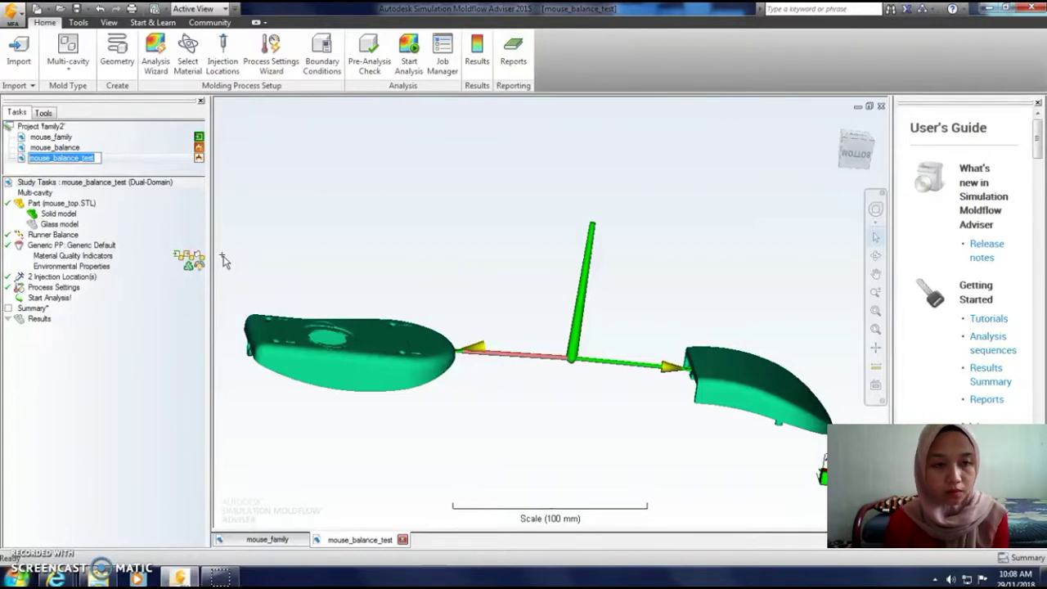
# Step: Run a Fill analysis with the applied Runner Balance results from the mouse_balance_test summary and acknowledge its completion
pyautogui.click(33, 308)
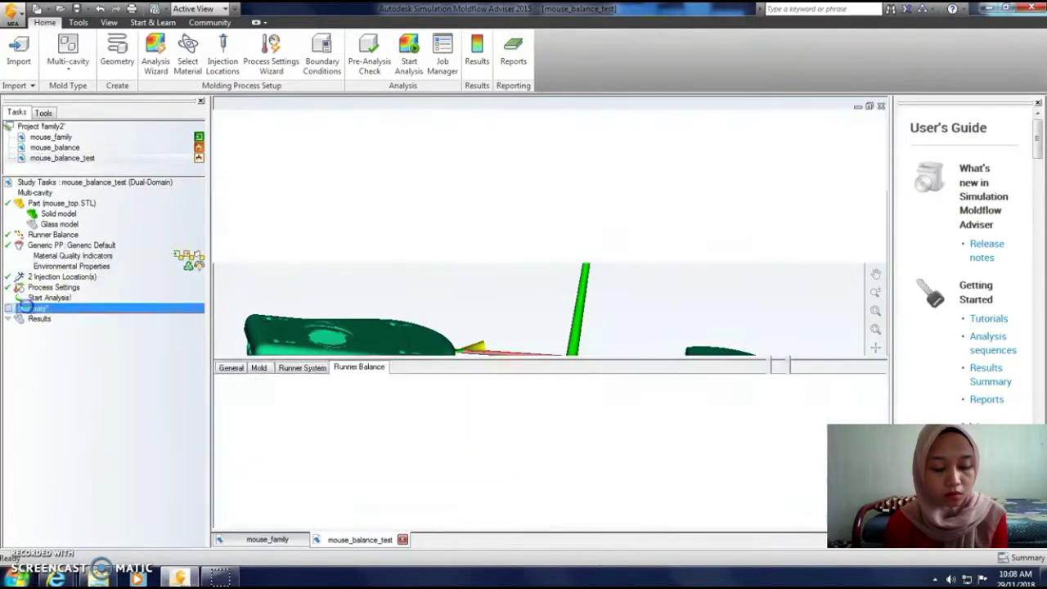
pyautogui.click(358, 368)
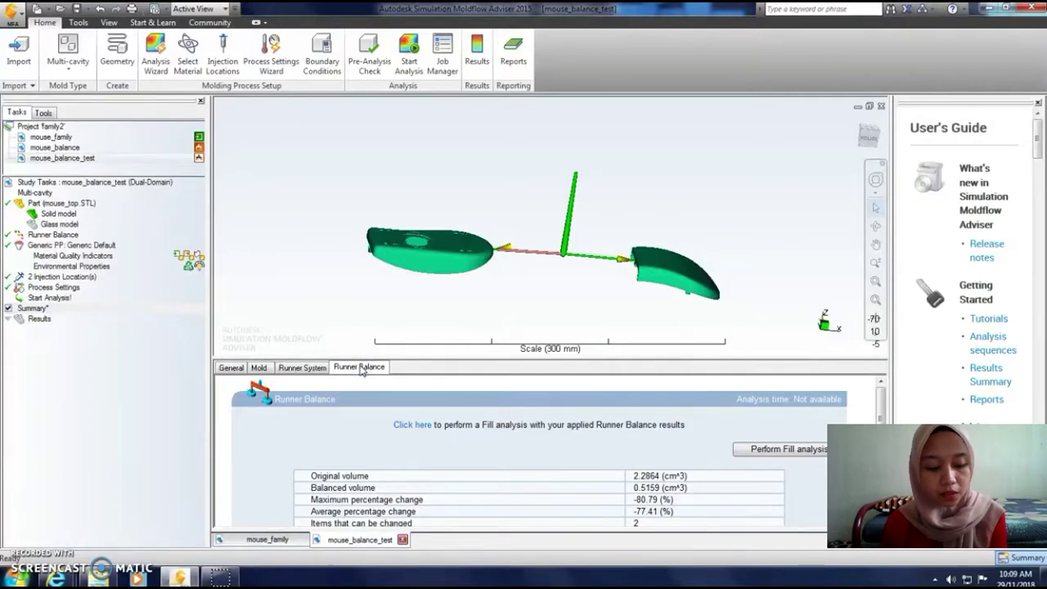
pyautogui.click(788, 448)
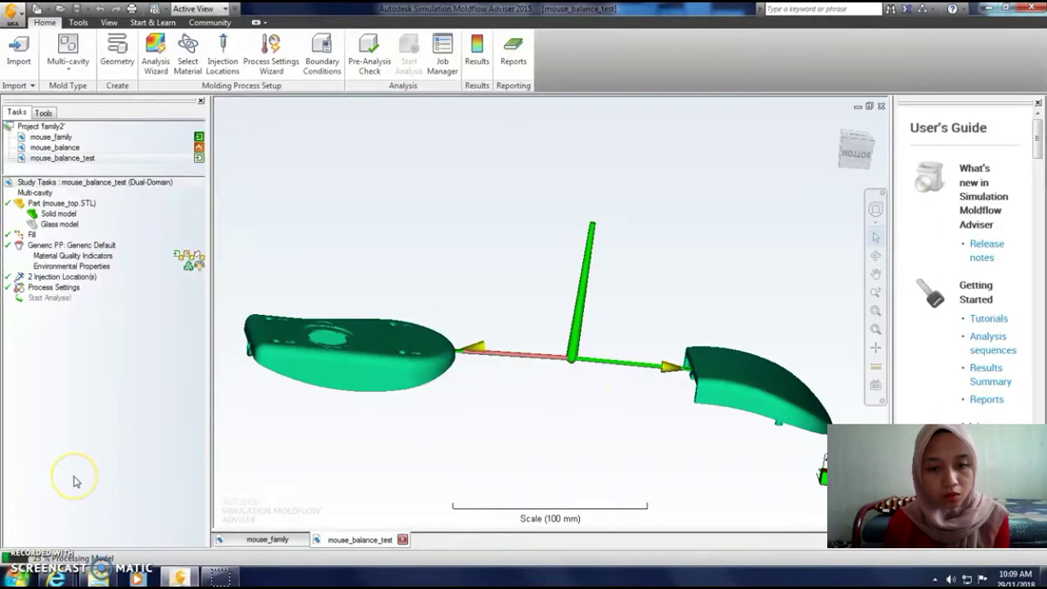
pyautogui.click(39, 539)
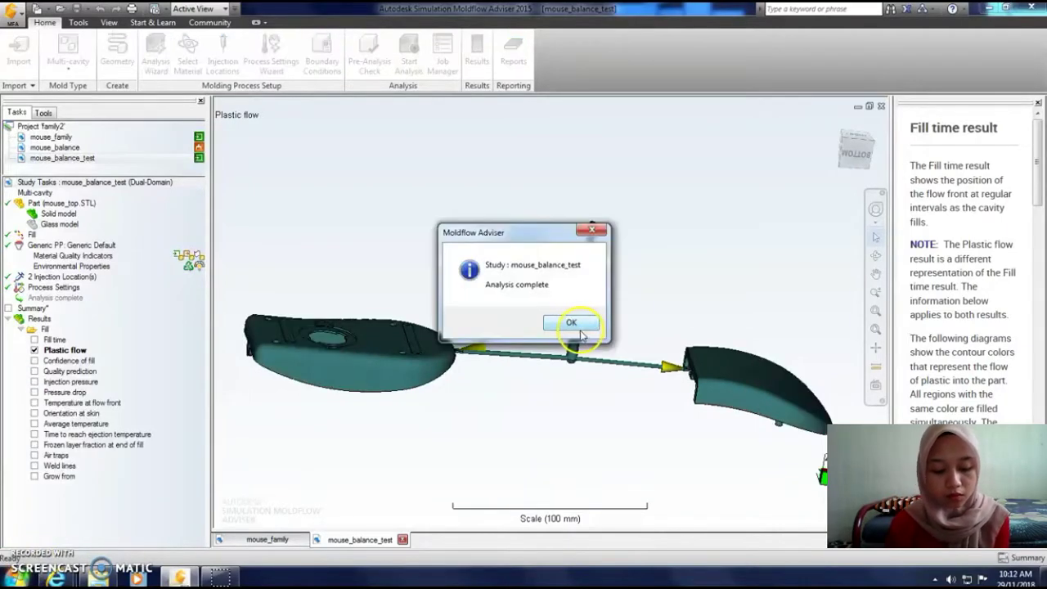
pyautogui.click(588, 326)
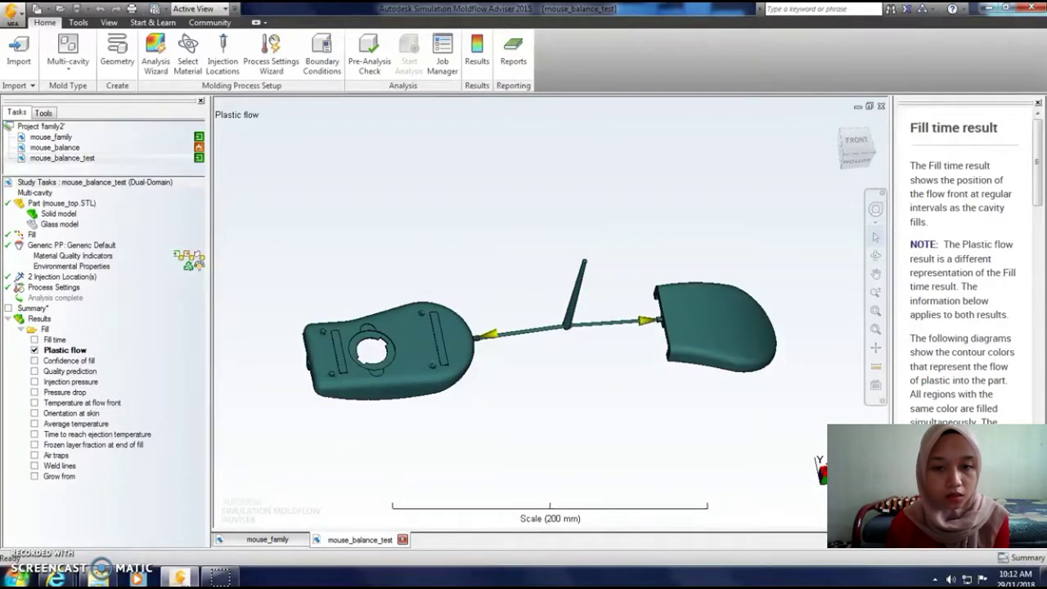
# Step: Display the Fill time result of mouse_balance_test and animate it to compare how both mouse cavities fill
pyautogui.click(34, 340)
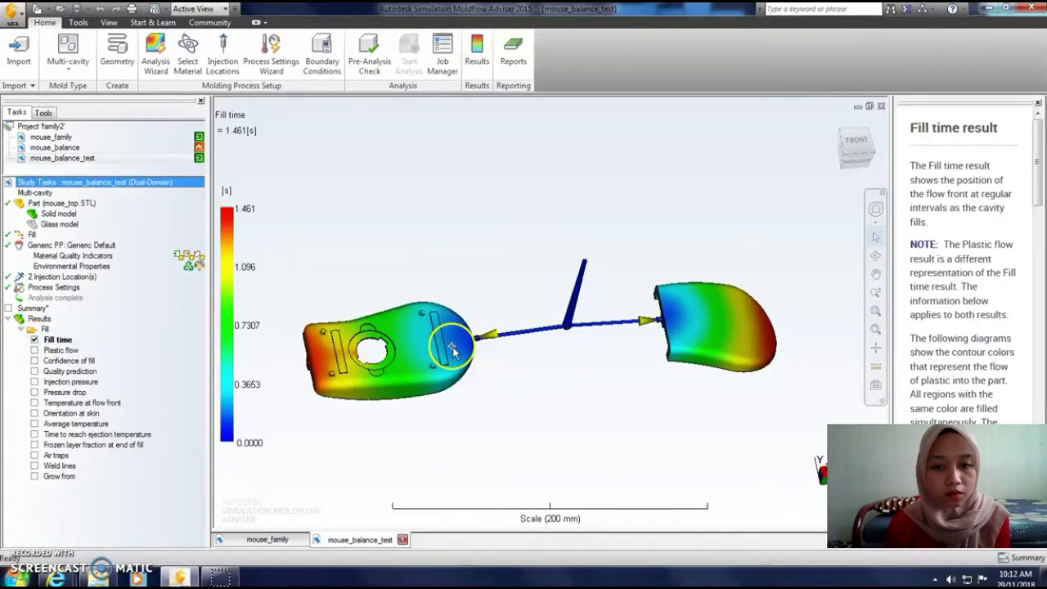
pyautogui.click(477, 56)
pyautogui.click(422, 49)
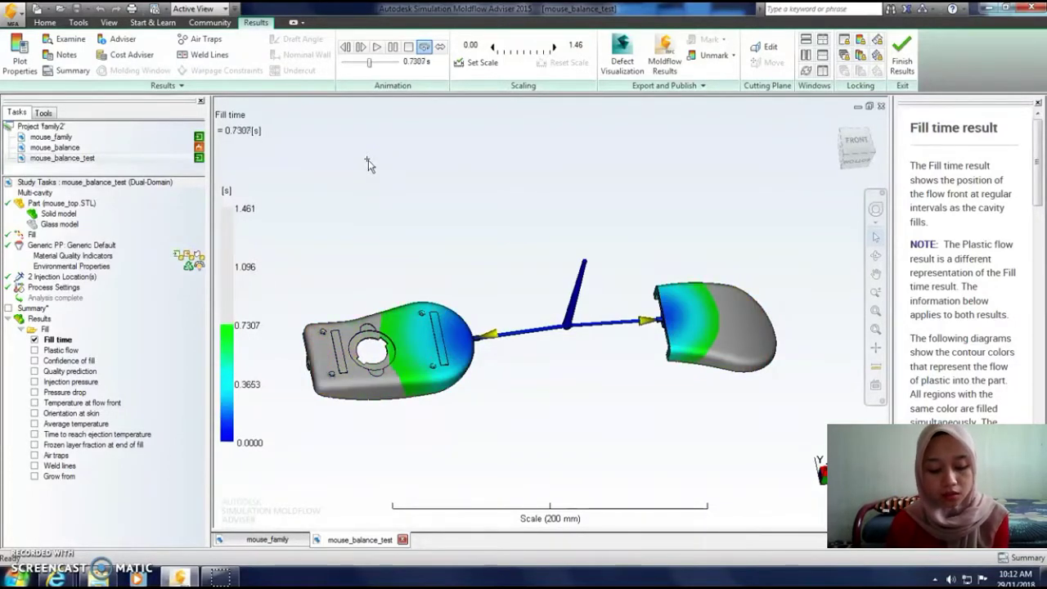
pyautogui.click(366, 192)
pyautogui.moveTo(366, 192); pyautogui.dragTo(643, 243)
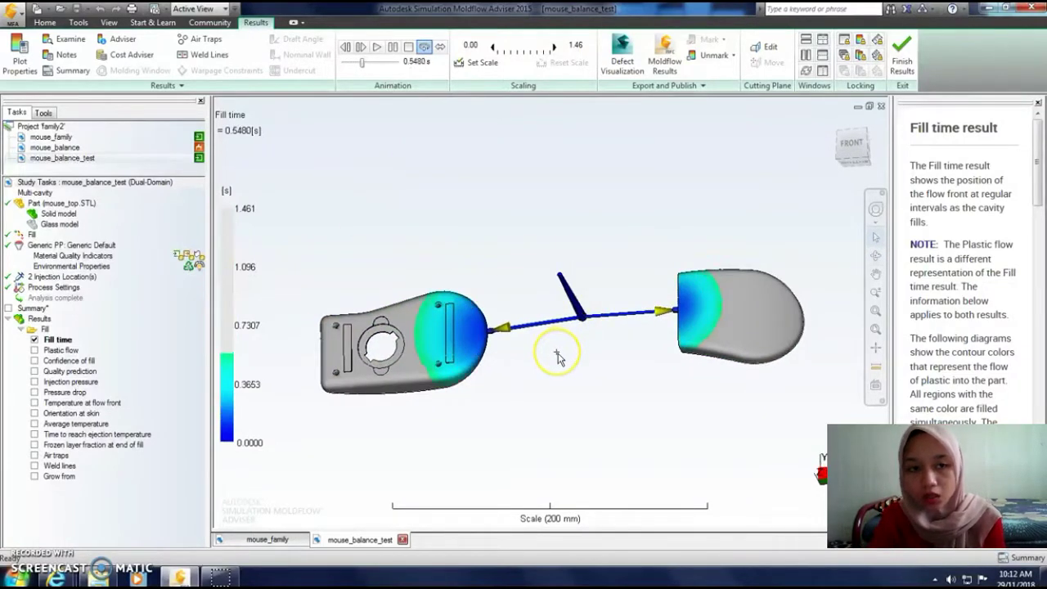